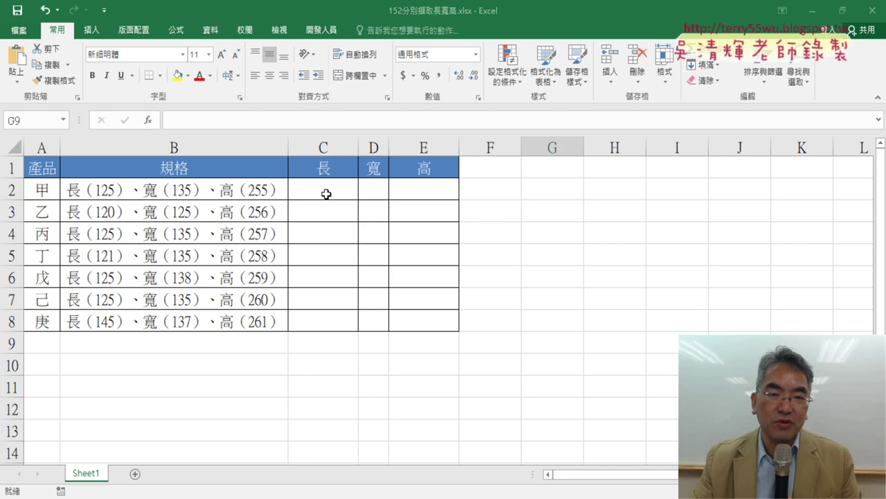
Step: Paste the prepared =FIND("（",B2) formulas into C2, which returns 2
click(315, 189)
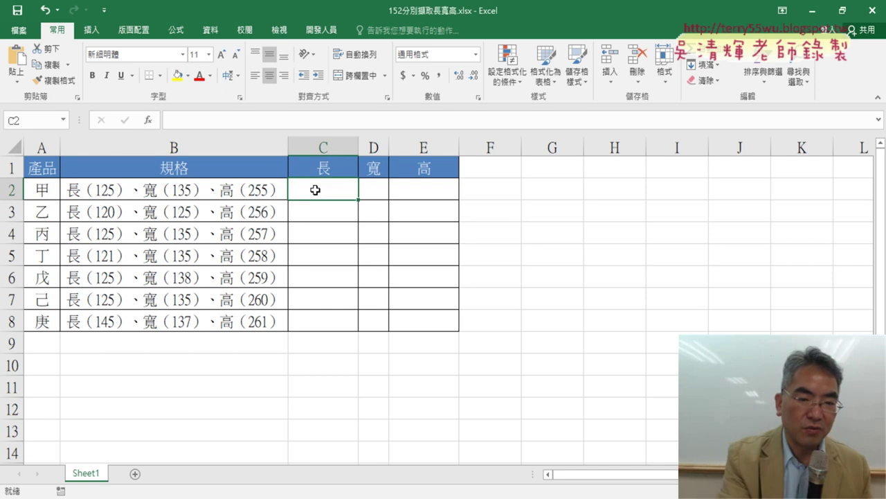
key(ctrl+v)
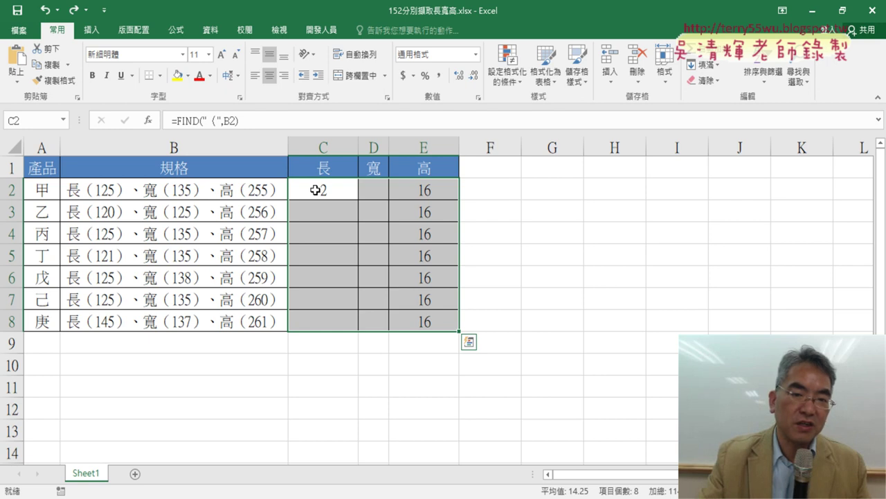
click(315, 190)
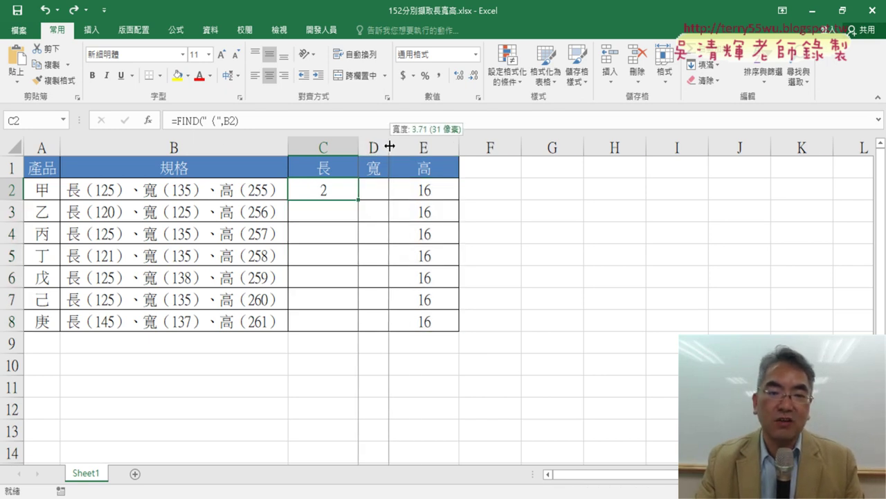
Step: Widen column D and compare the empty D2 with C2's FIND formula
drag(389, 147, 419, 147)
click(395, 193)
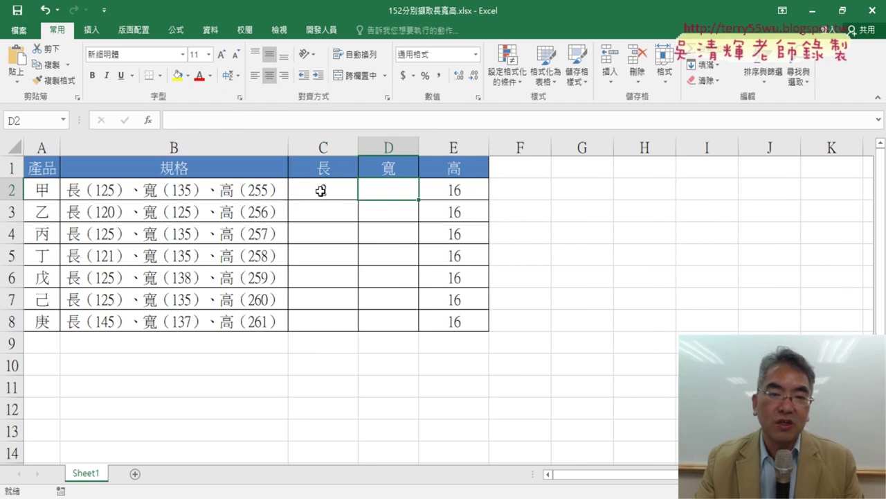
click(325, 195)
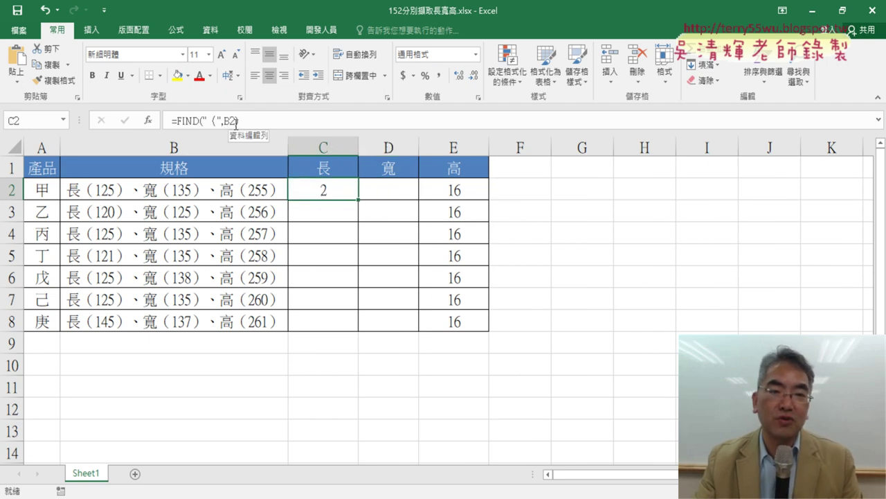
click(407, 192)
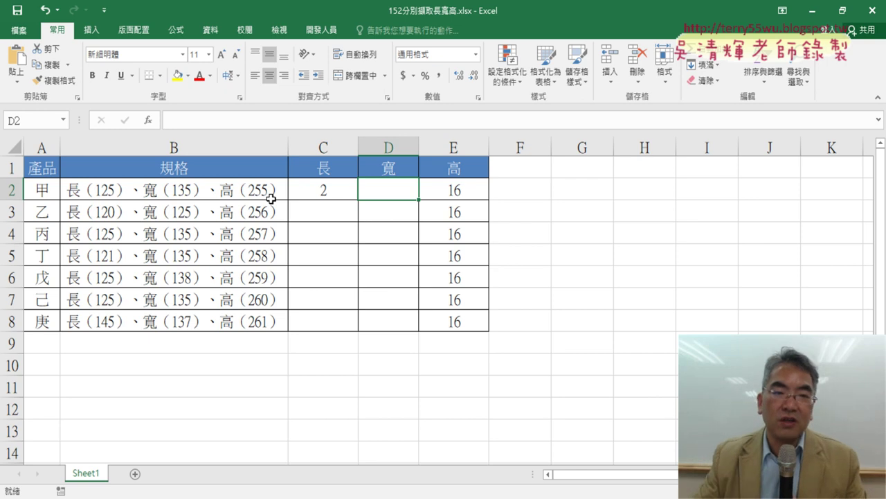
click(341, 189)
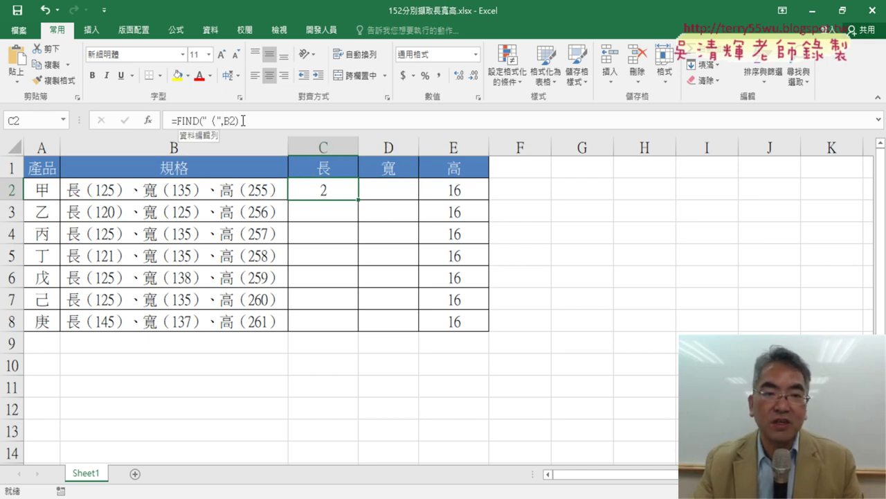
Step: Cut the FIND formula text out of C2 in the formula bar
click(179, 122)
drag(239, 122, 223, 122)
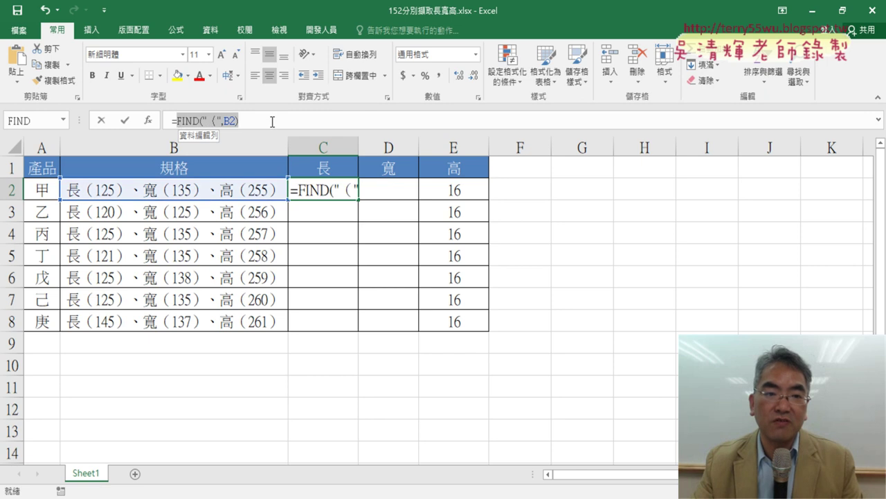
right_click(201, 122)
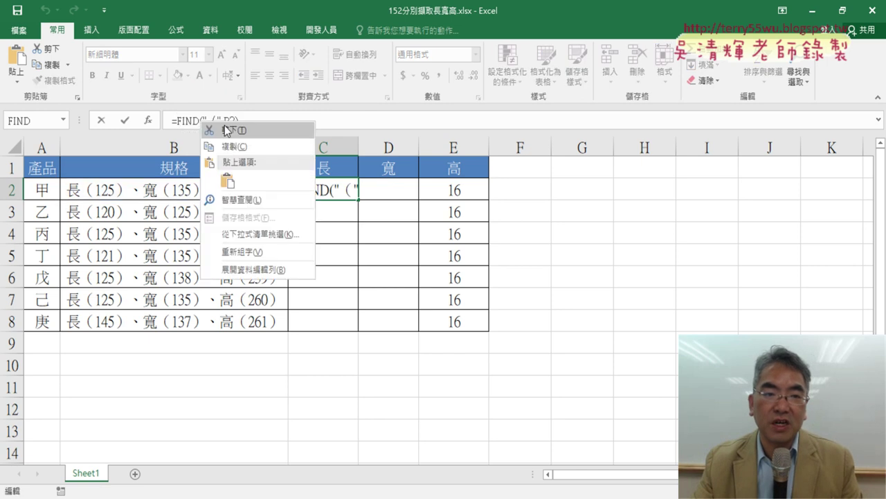
click(233, 130)
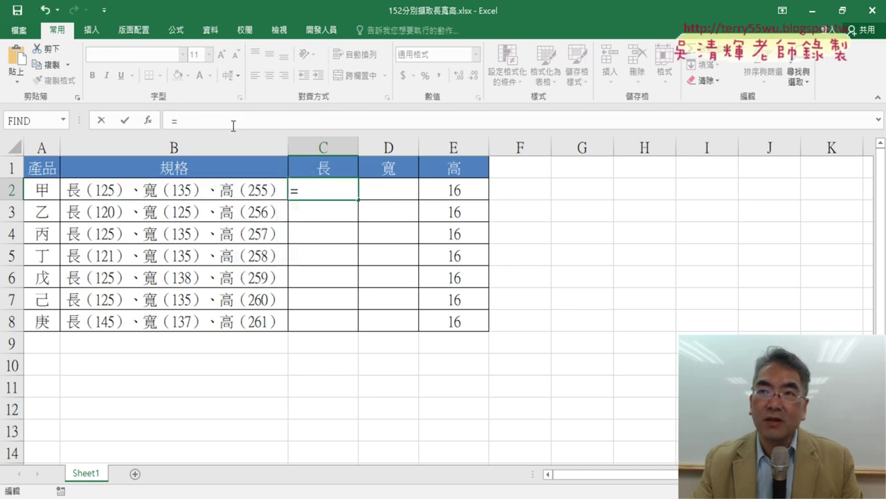
Step: Insert the MID function into C2 from the Text category
click(148, 126)
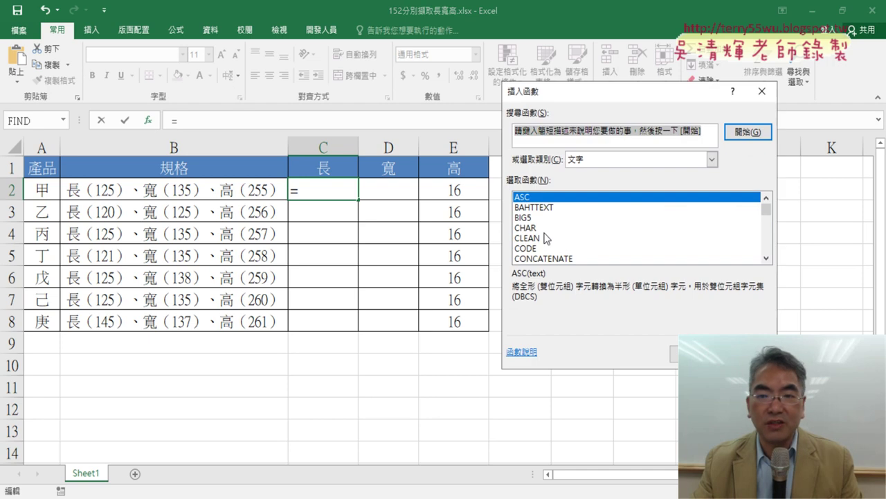
click(772, 256)
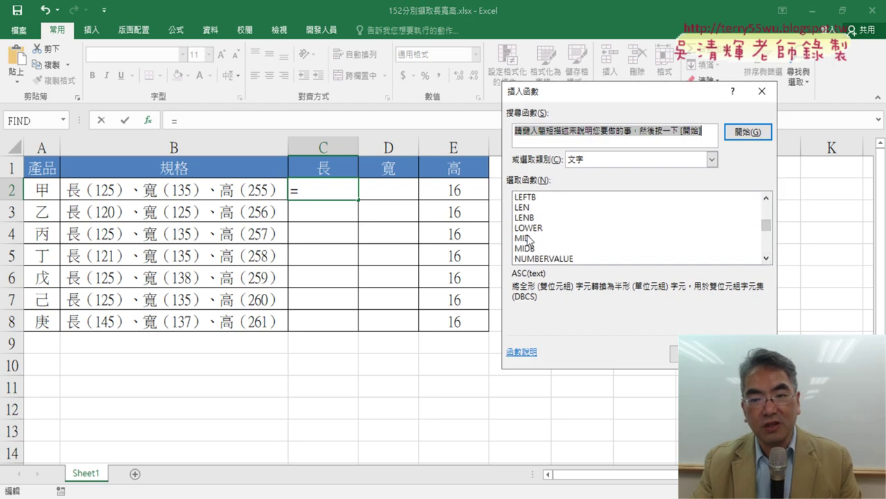
double_click(526, 237)
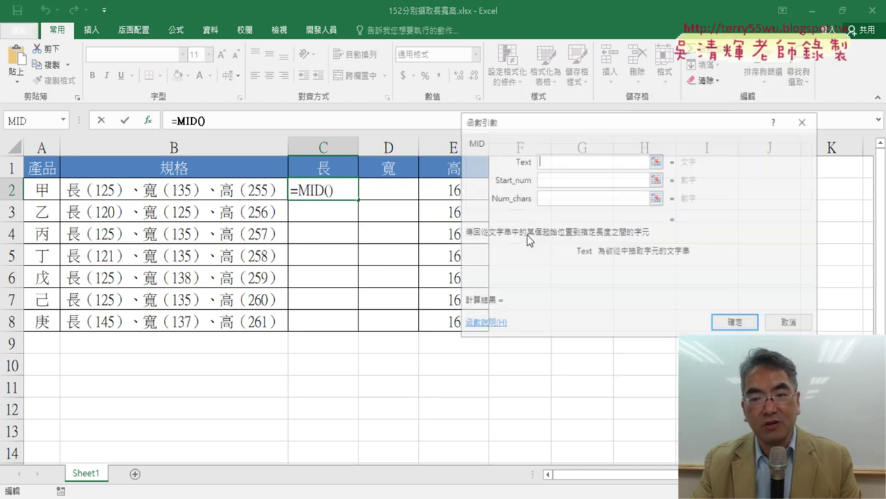
Step: Give MID Text B2, Start_num FIND("（",B2)+1 and Num_chars 3, previewing 125
click(177, 193)
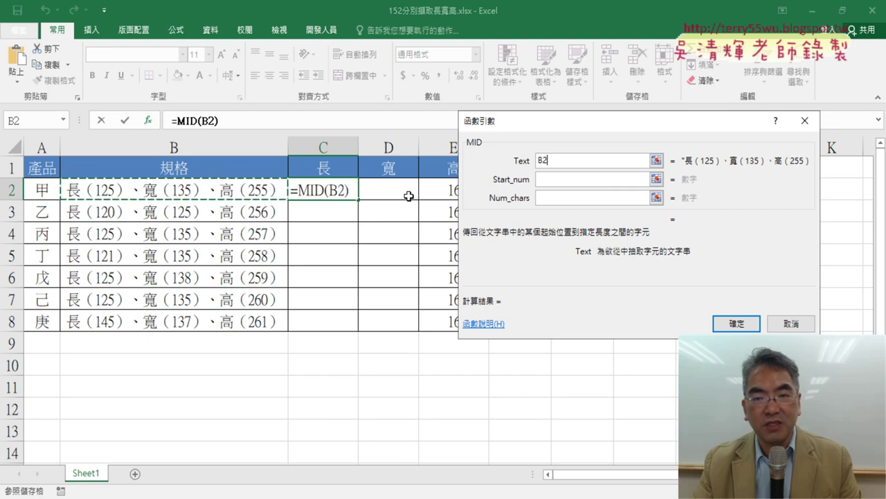
click(557, 180)
right_click(557, 182)
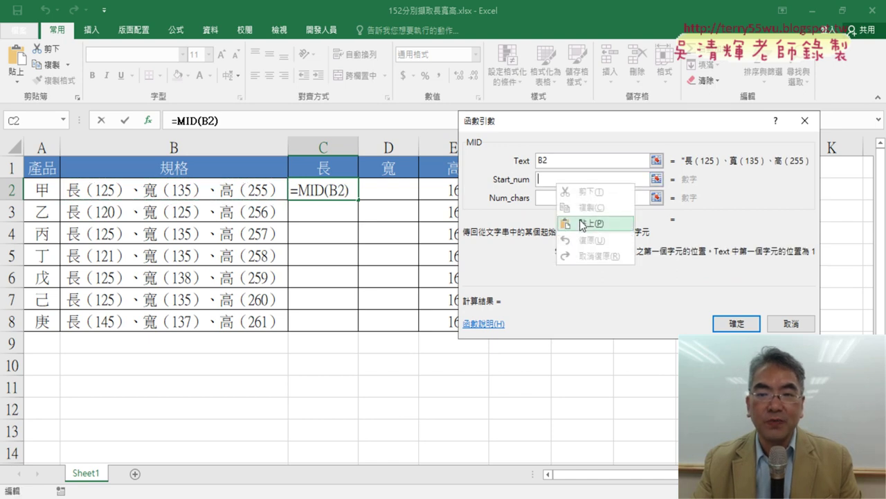
click(576, 222)
text(+)
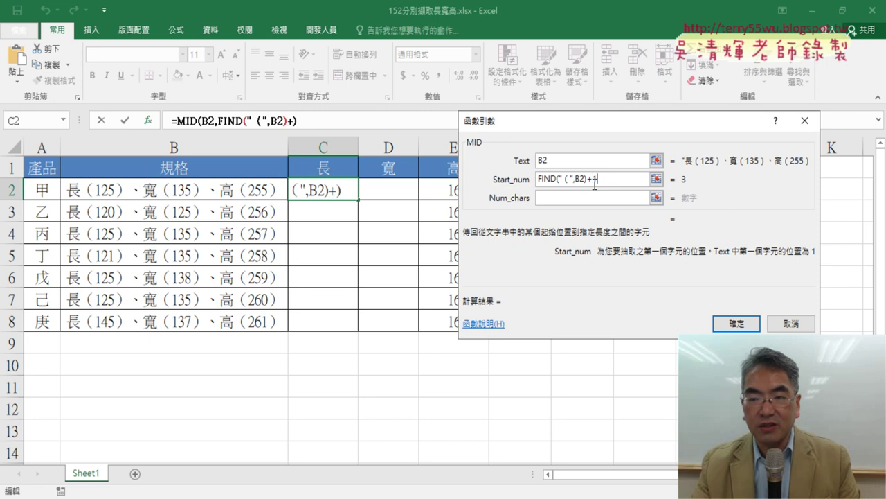
text(1)
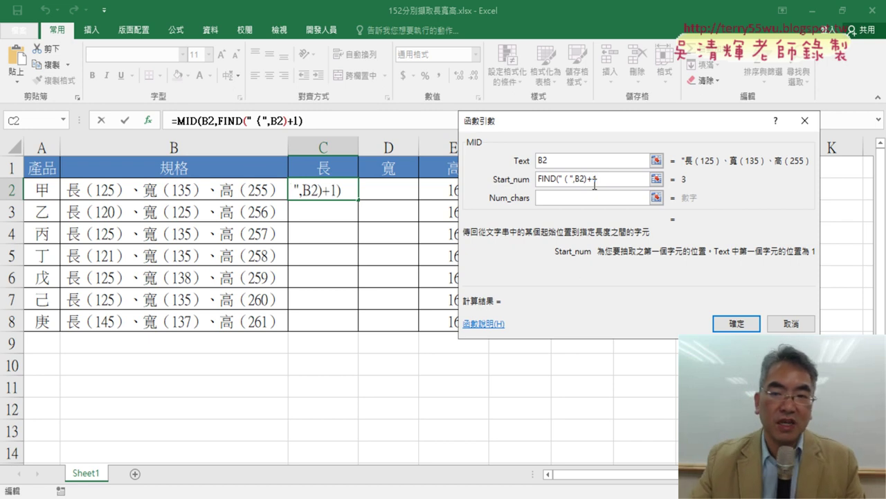
click(583, 198)
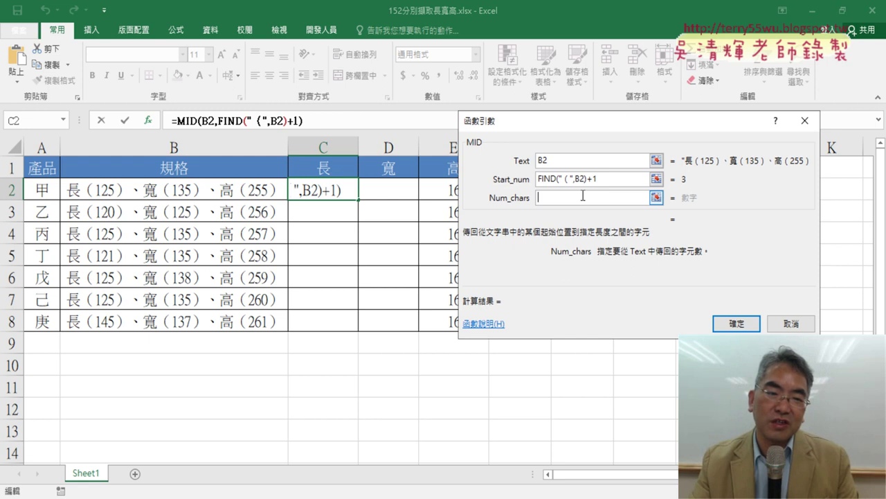
text(3)
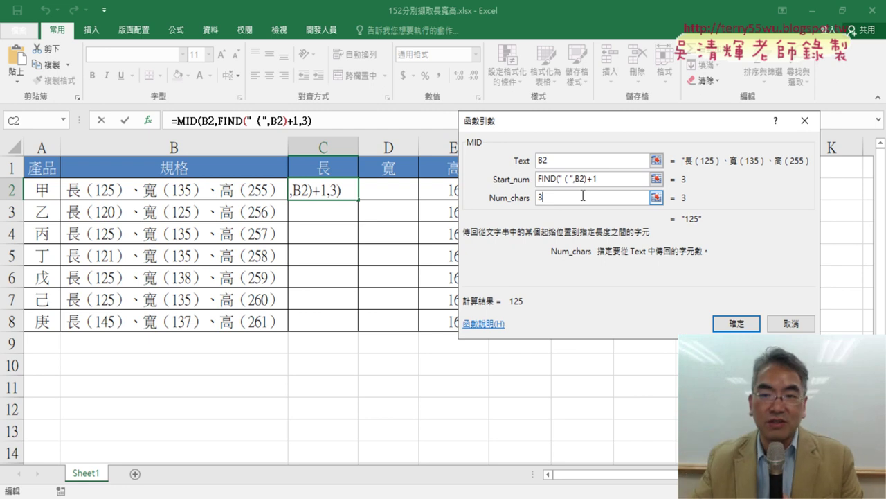
drag(582, 197, 527, 198)
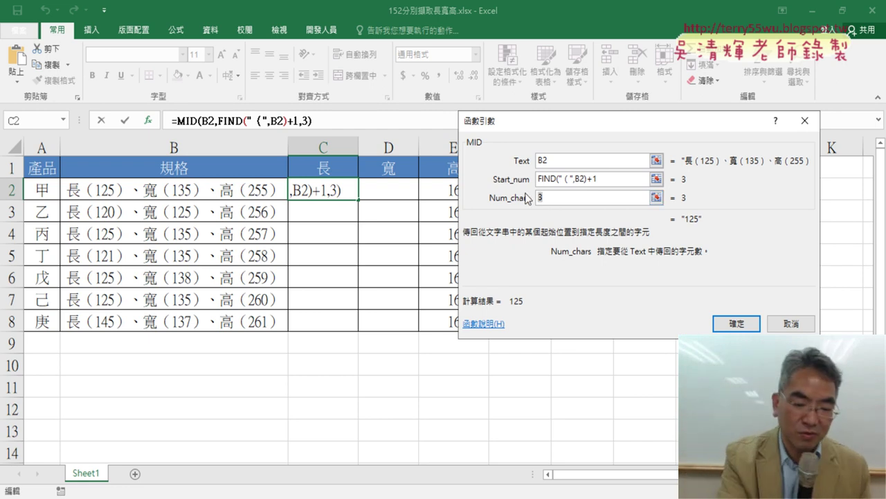
Step: Set Num_chars to FIND("）",B2)-FIND("（",B2)-1 and fill lengths down to C8
text(FIND(" (",B2))
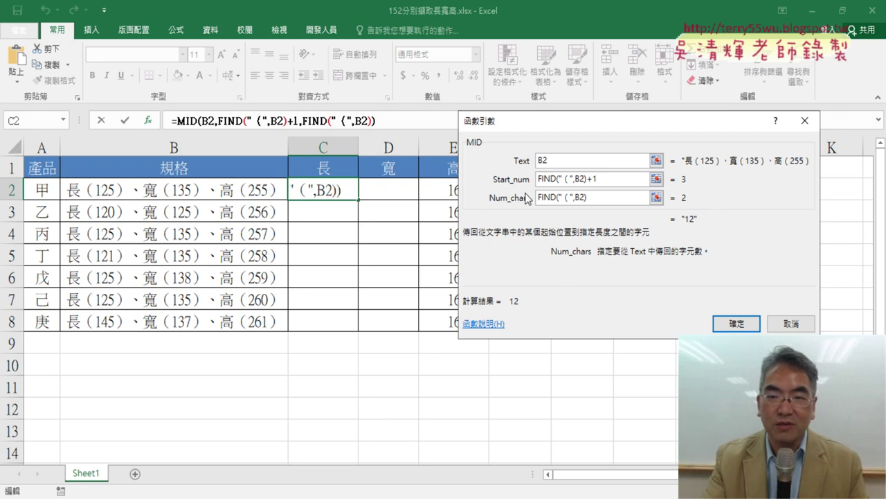
key(BackSpace)
key(BackSpace)
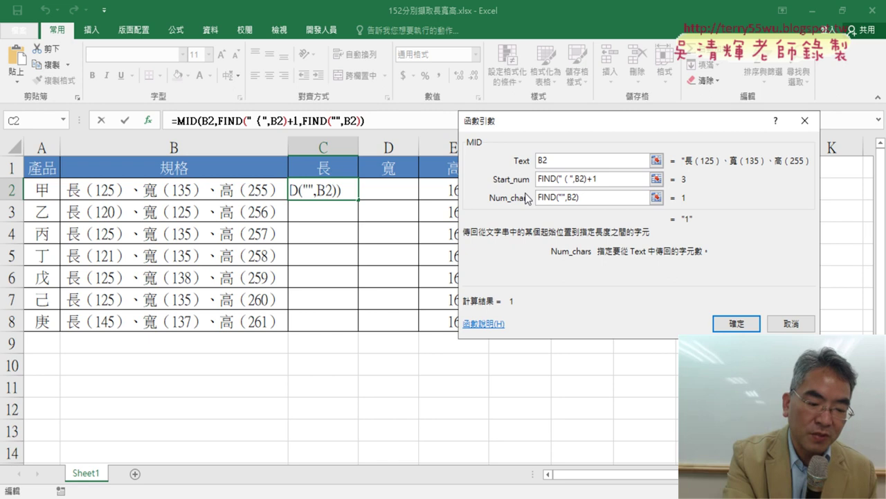
text(`)
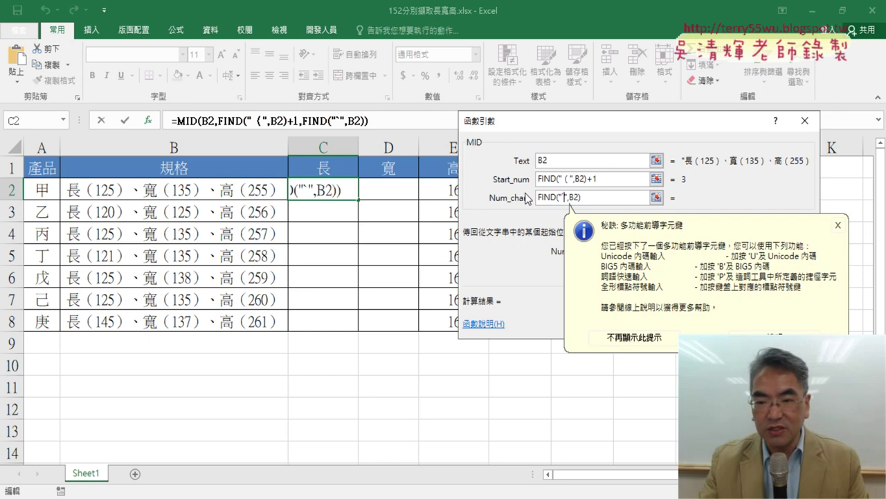
key(BackSpace)
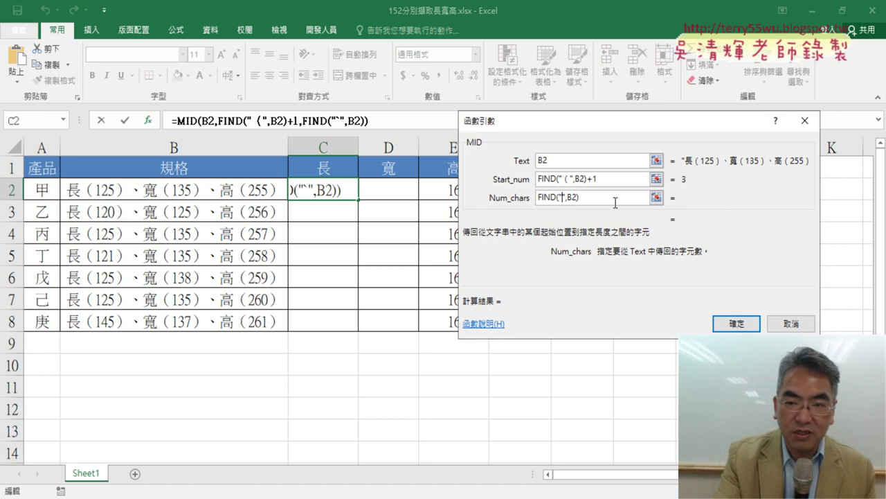
text(`)
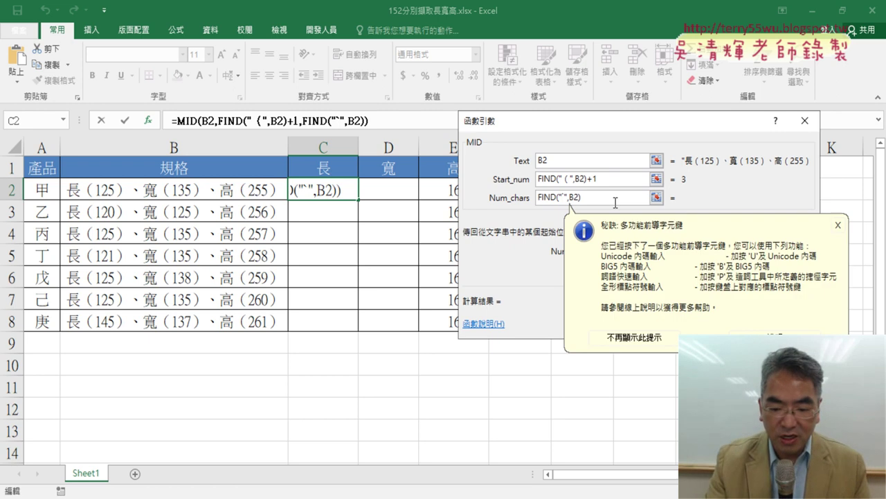
text(）)
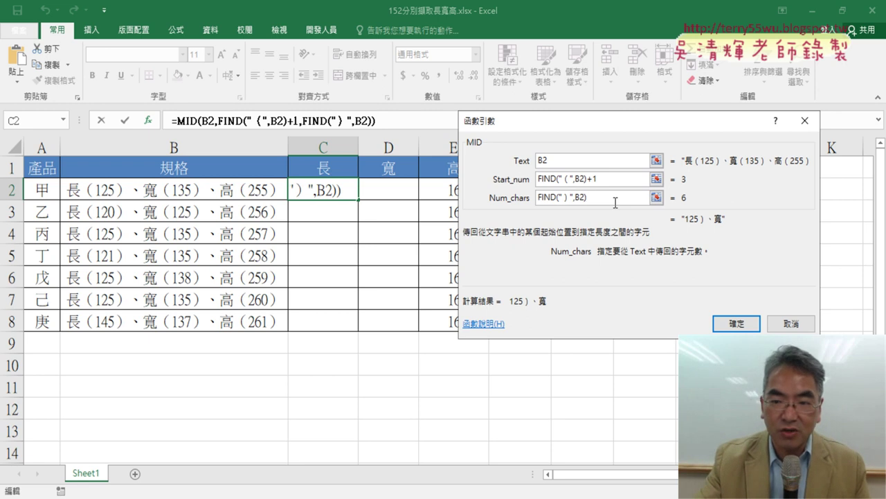
key(End)
text(-FIND("（",B2))
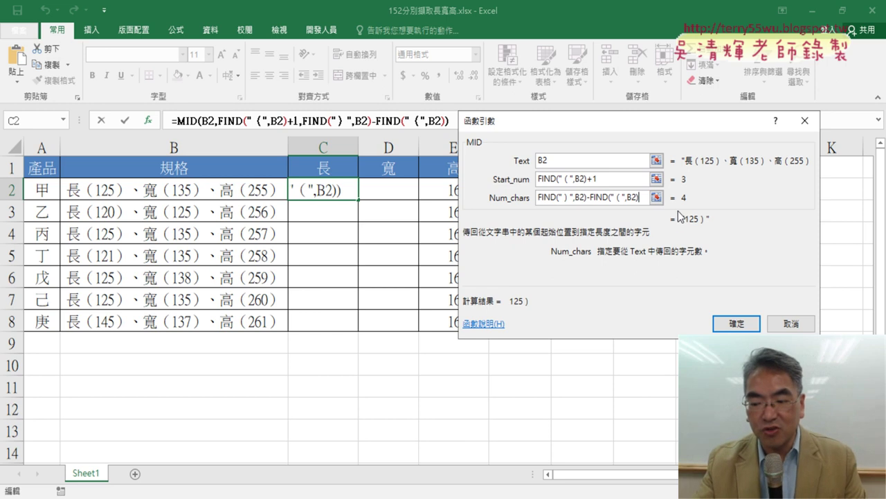
text(-1)
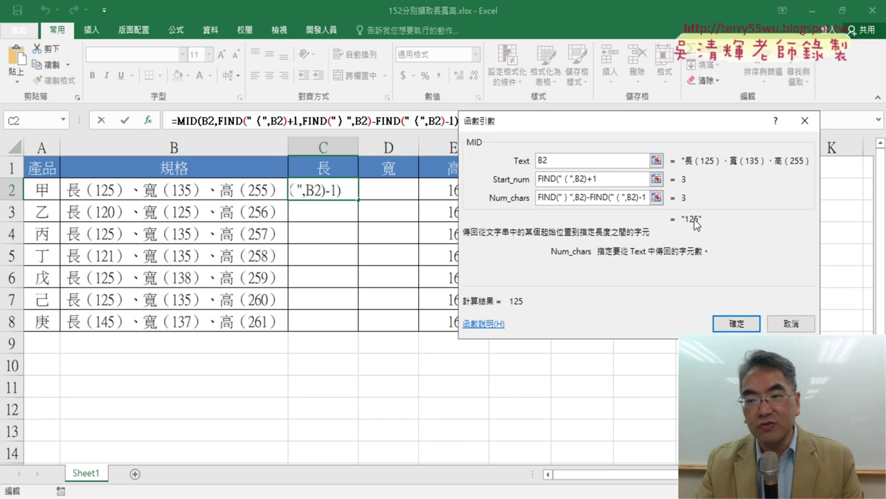
click(736, 323)
double_click(358, 198)
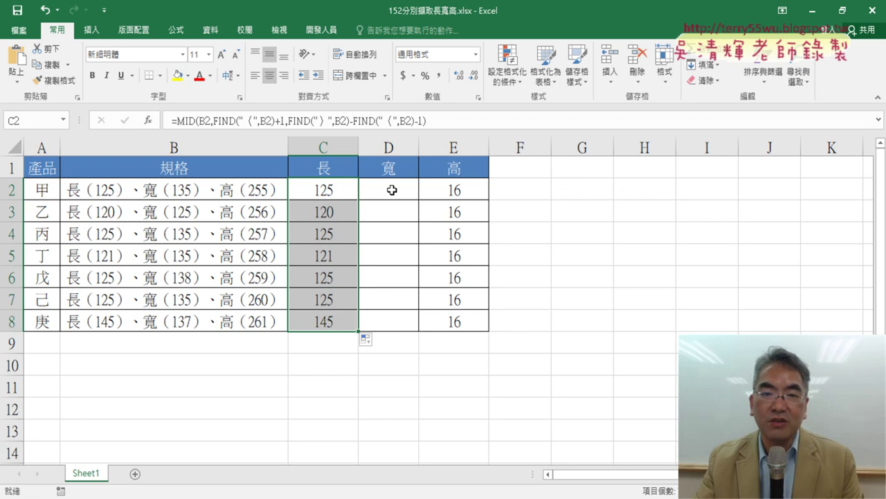
click(343, 189)
click(448, 121)
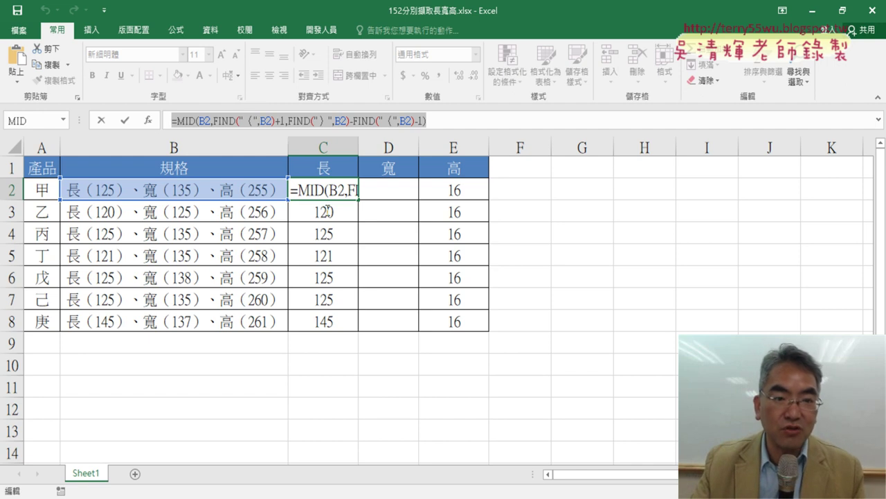
Step: Copy the full MID length formula text from C2's formula bar
right_click(222, 121)
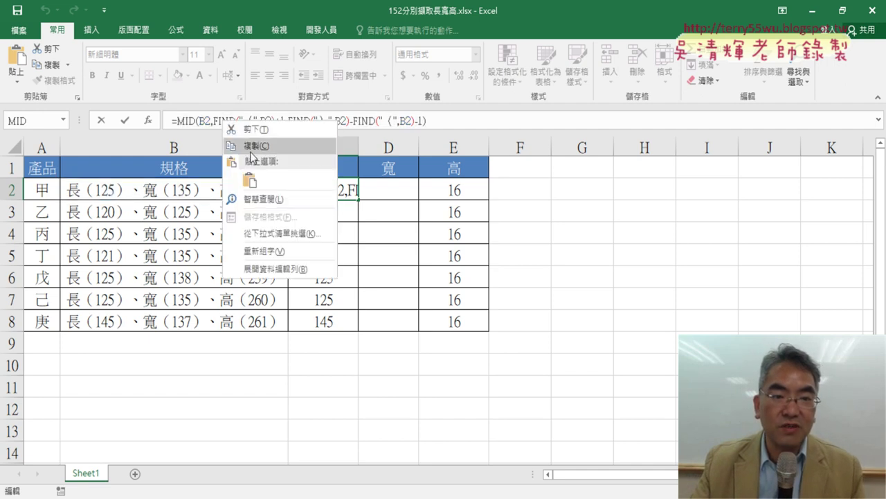
click(251, 152)
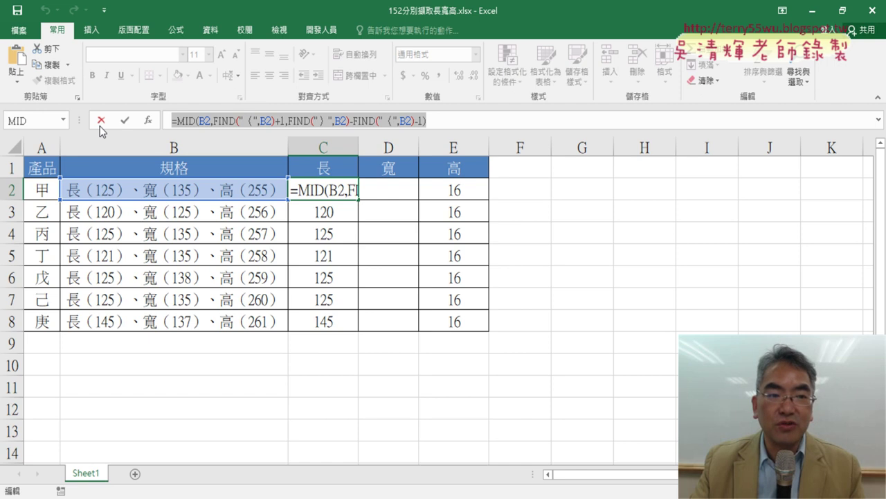
click(100, 126)
click(249, 121)
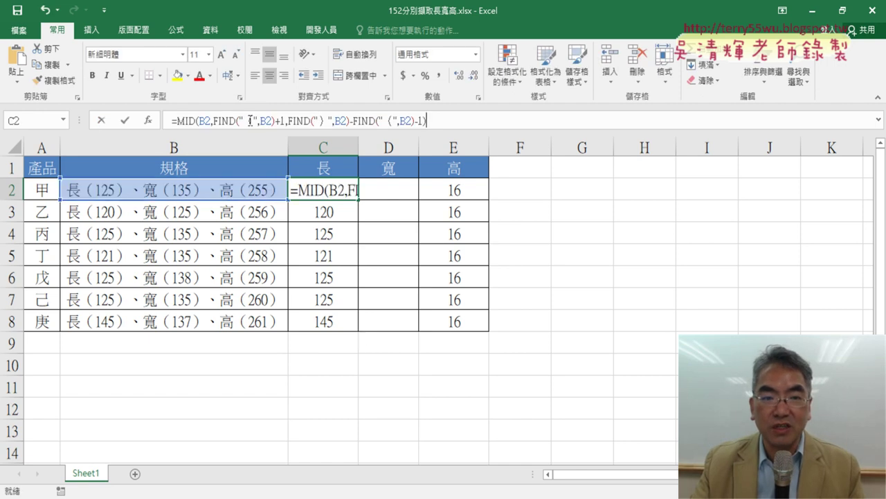
click(249, 121)
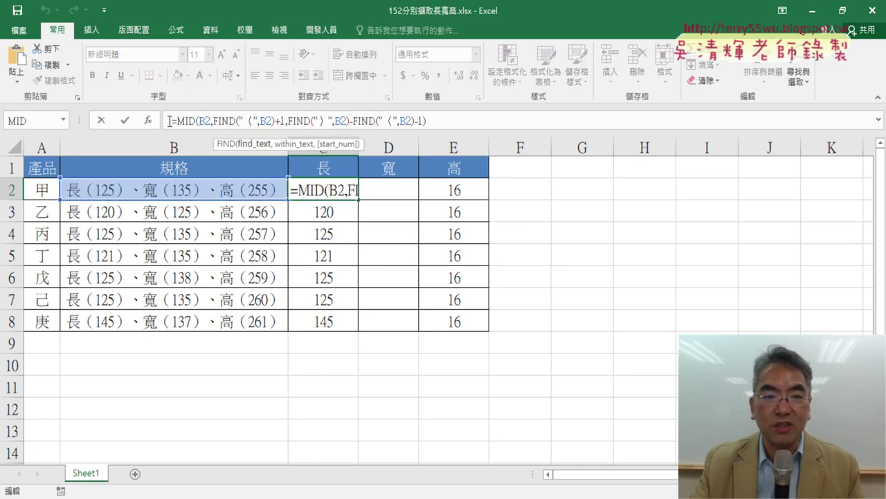
drag(169, 121, 402, 124)
right_click(402, 126)
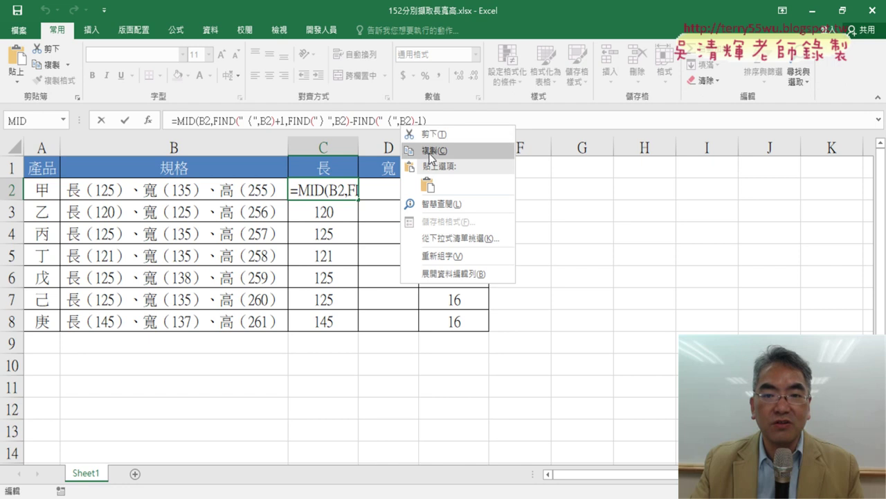
click(429, 151)
click(121, 121)
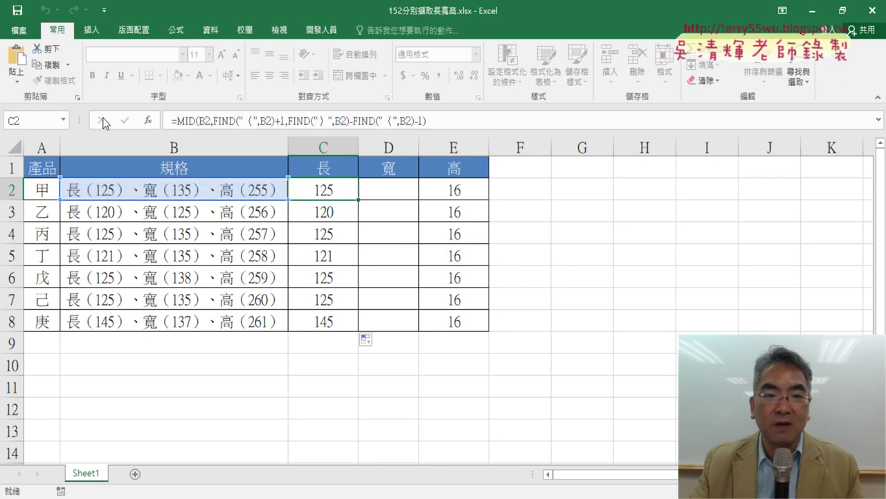
Step: Paste the length formula into D2 and edit its first FIND's arguments
click(391, 190)
right_click(256, 116)
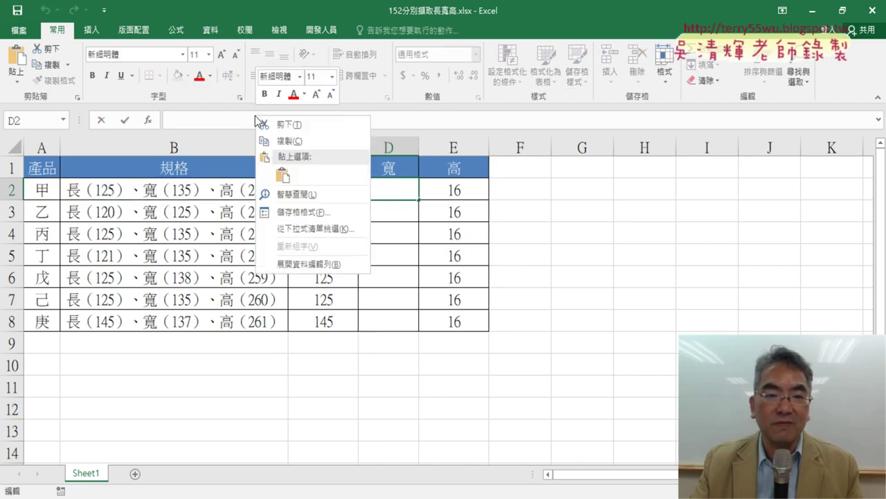
click(281, 158)
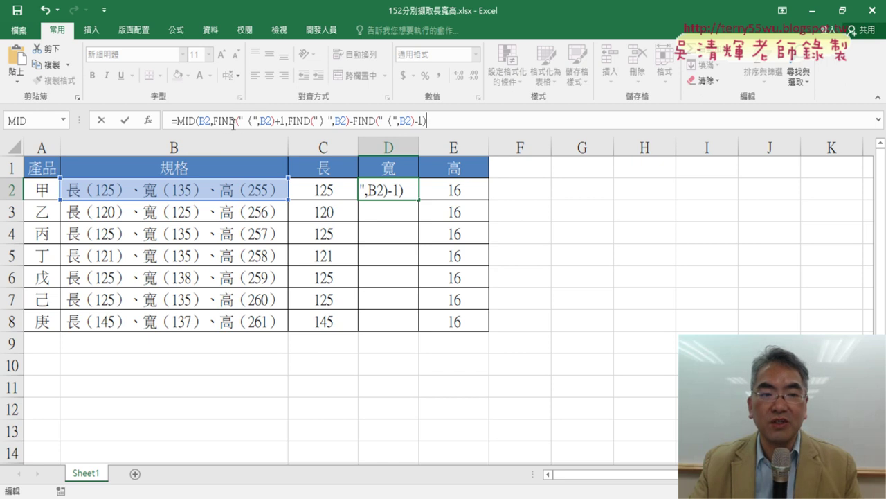
click(238, 122)
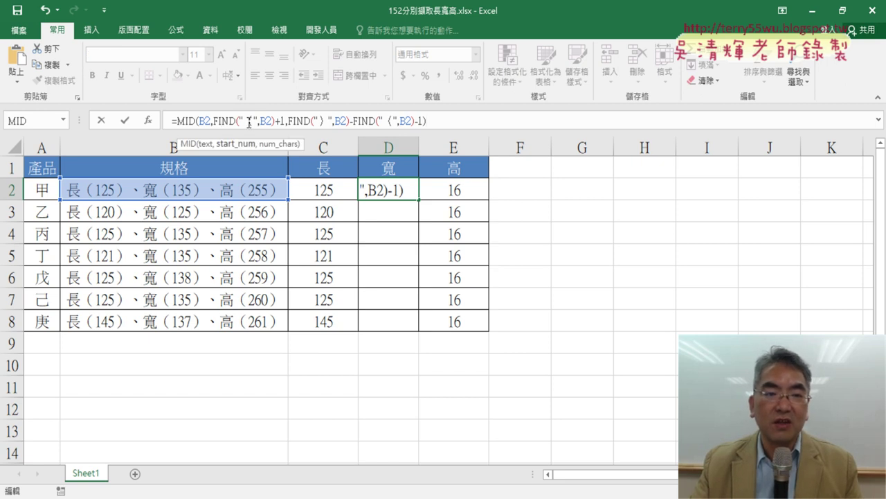
click(149, 122)
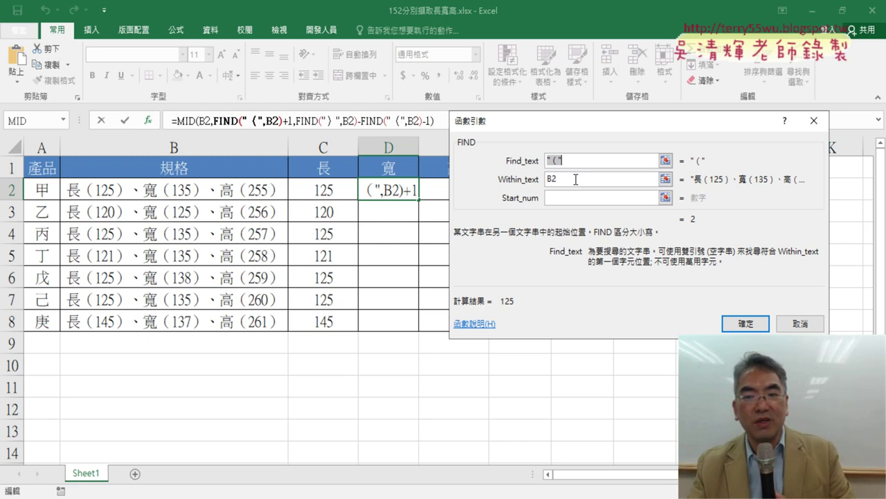
Step: Set the first FIND's Start_num to 3 so D2 shows width 135
click(567, 200)
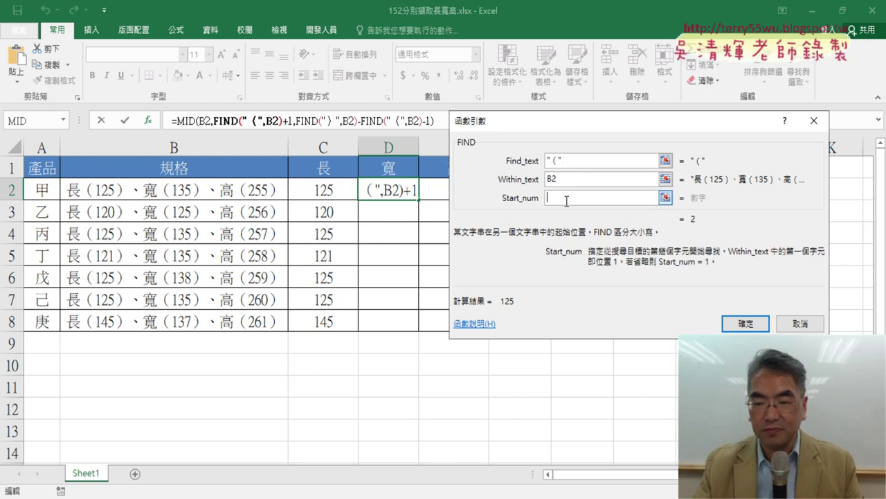
text(3)
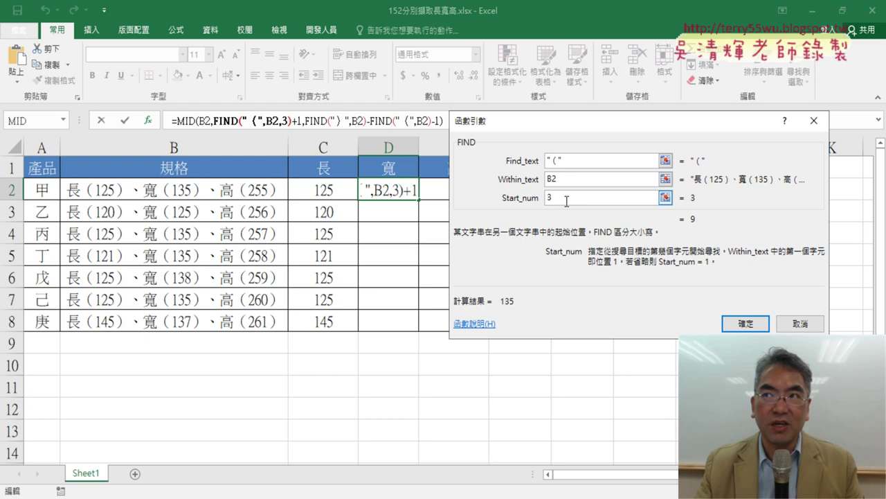
click(756, 326)
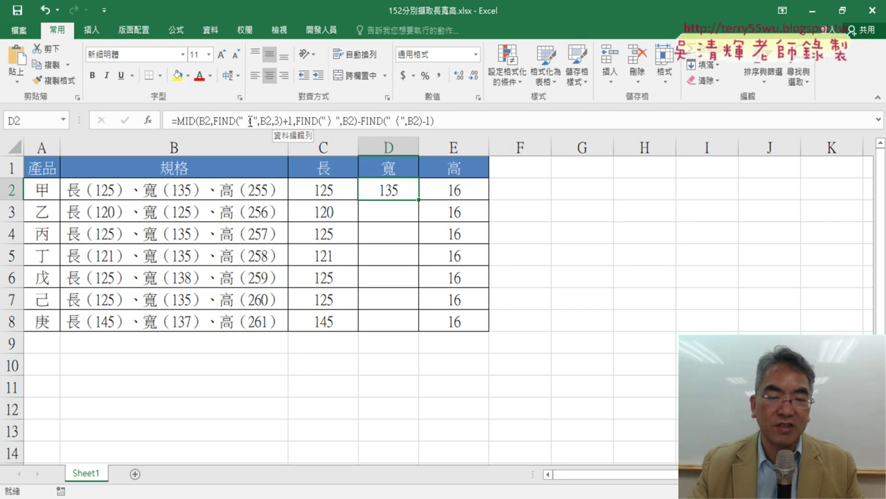
Step: Fill the width formula down to D8 and set the second FIND's start to 3
double_click(419, 199)
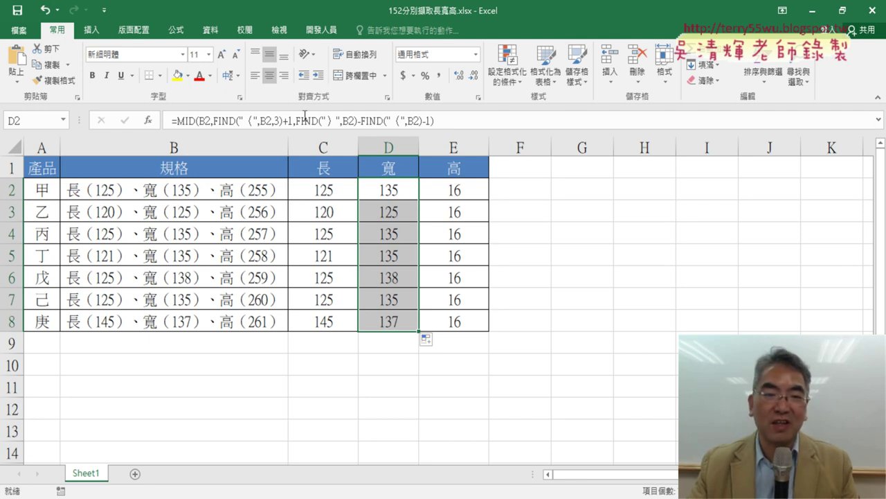
click(225, 121)
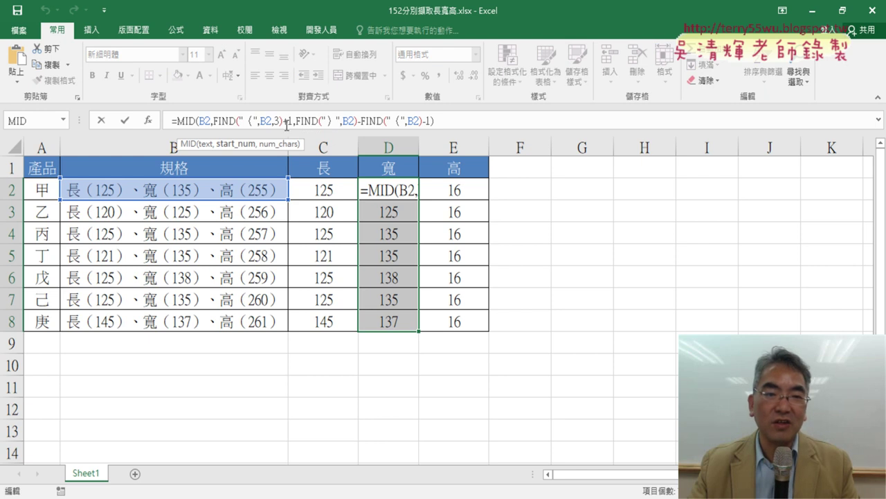
click(309, 121)
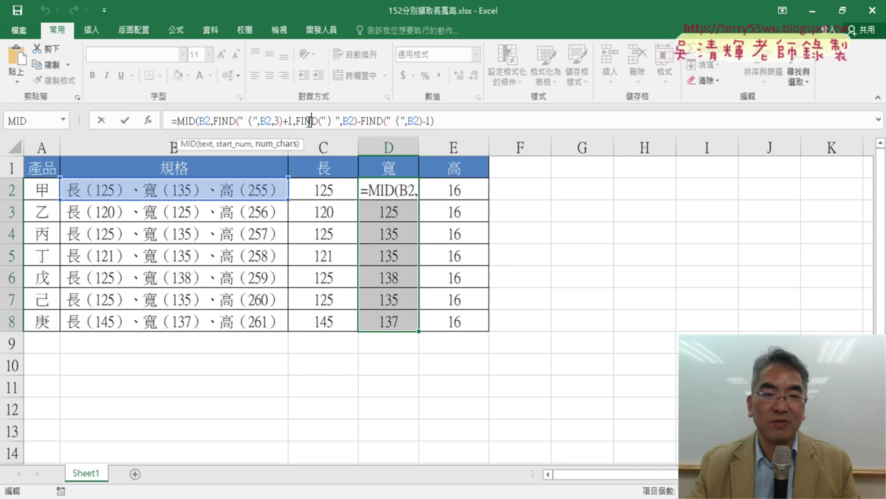
click(148, 122)
click(563, 199)
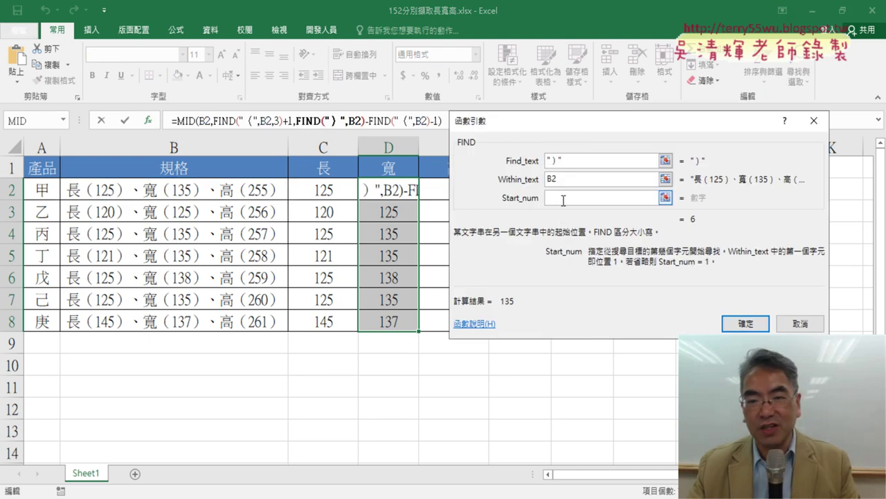
text(3)
click(746, 323)
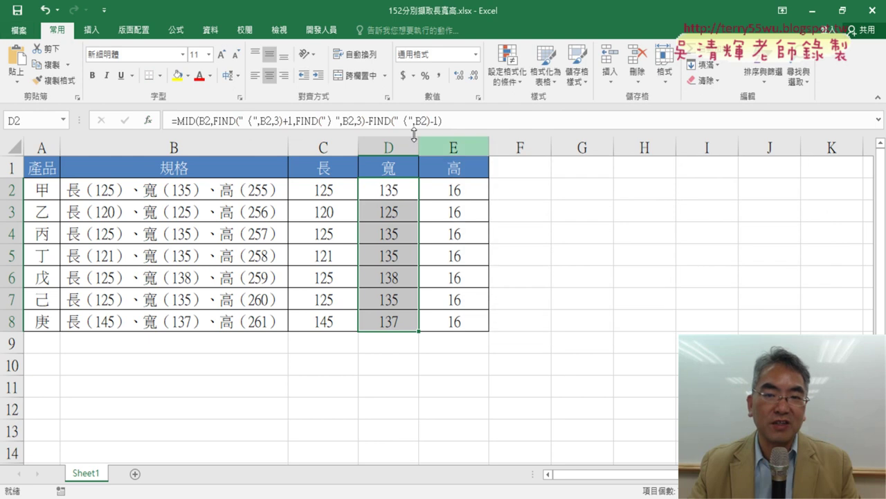
Step: Set the third FIND's start to 3 and widen column D, exposing #VALUE! in D2
click(392, 121)
click(149, 121)
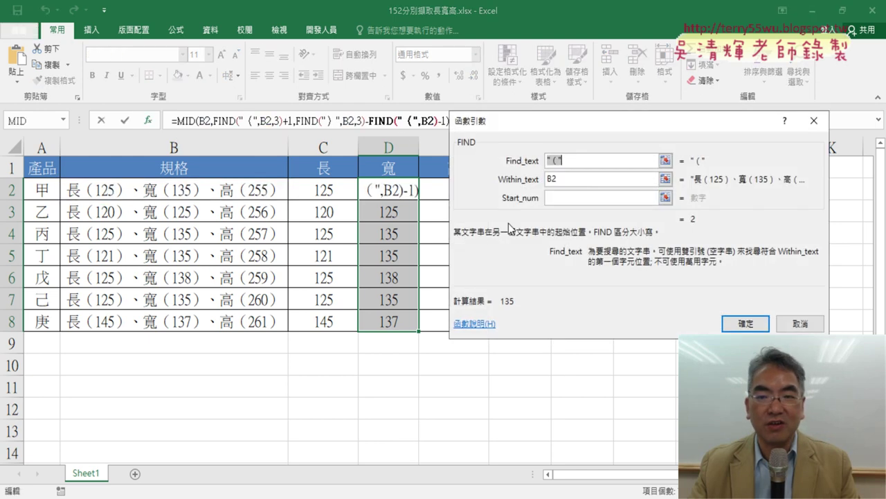
click(576, 198)
text(3)
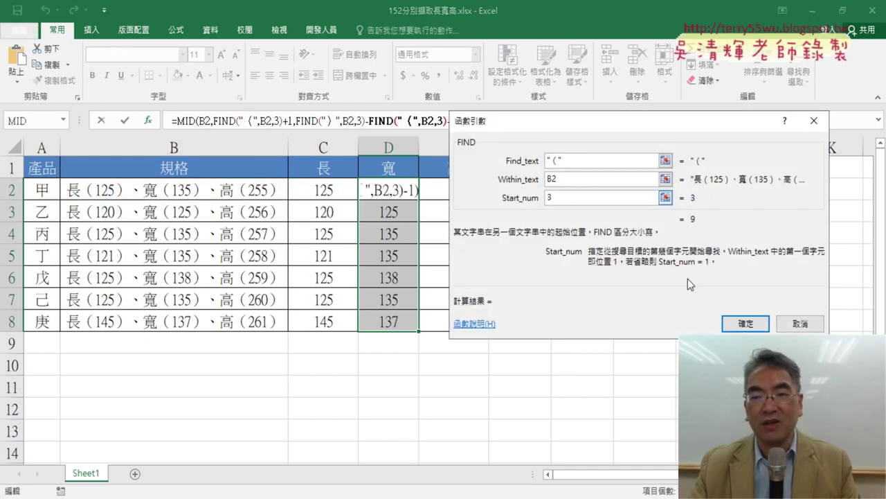
click(746, 324)
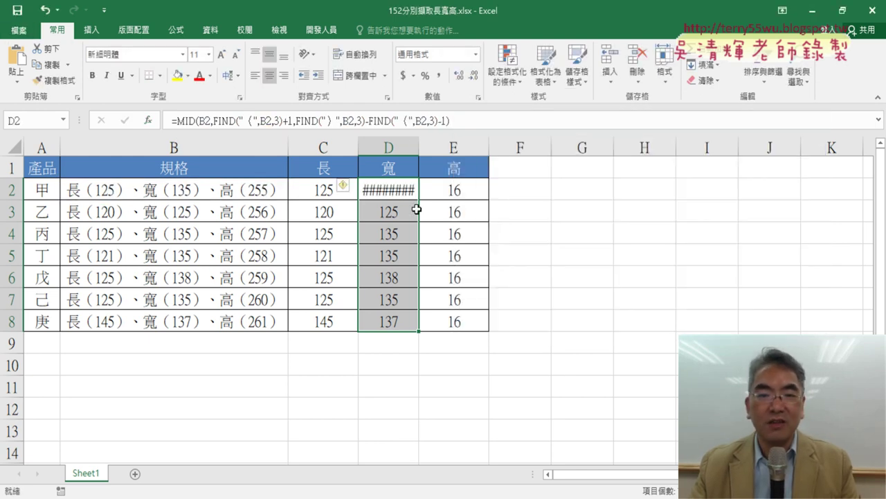
double_click(421, 143)
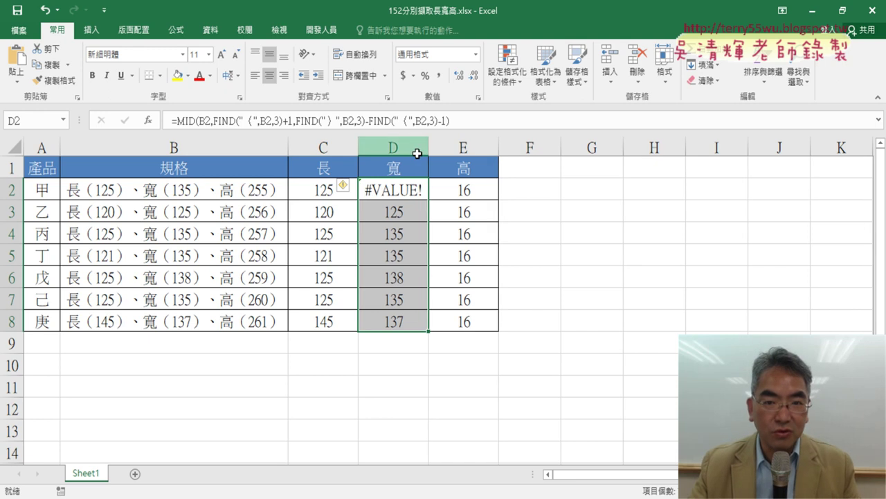
click(405, 193)
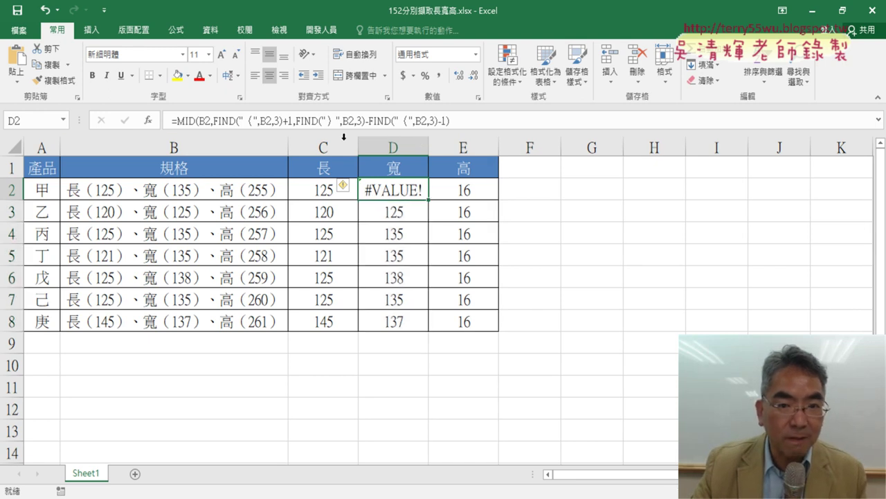
click(368, 121)
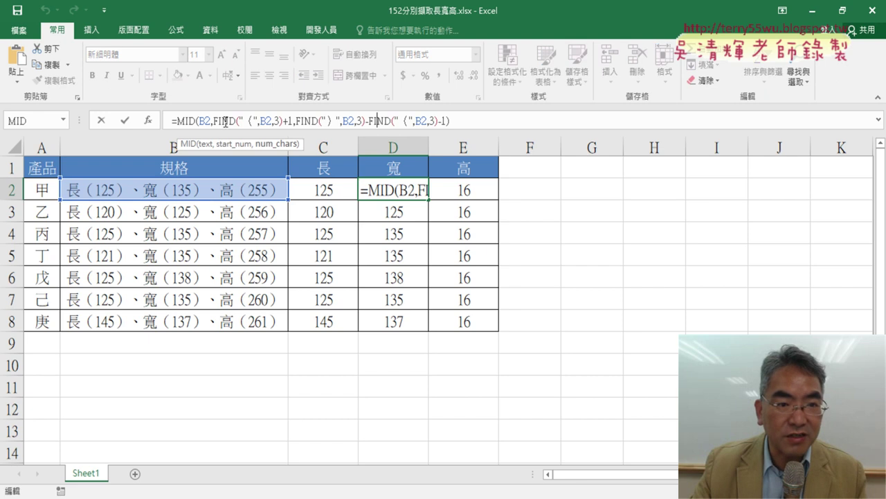
Step: Change D2's closing-bracket FIND start position from 3 to 7, restoring 135
click(152, 120)
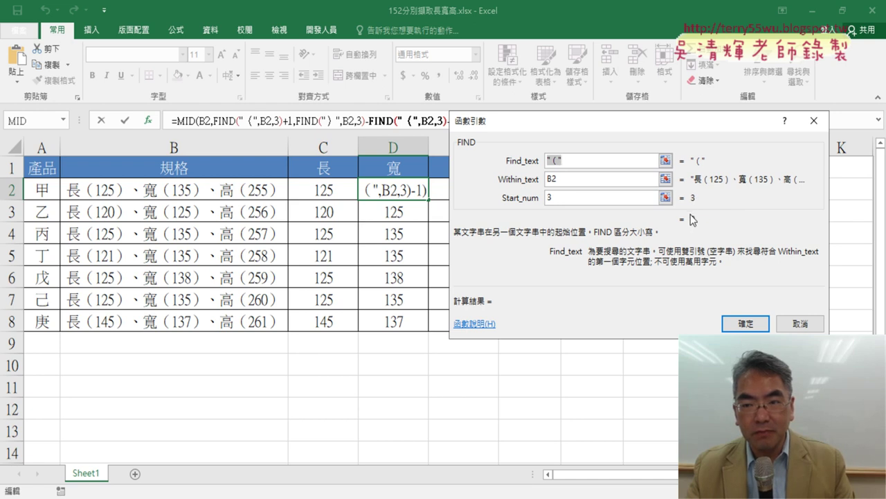
click(745, 323)
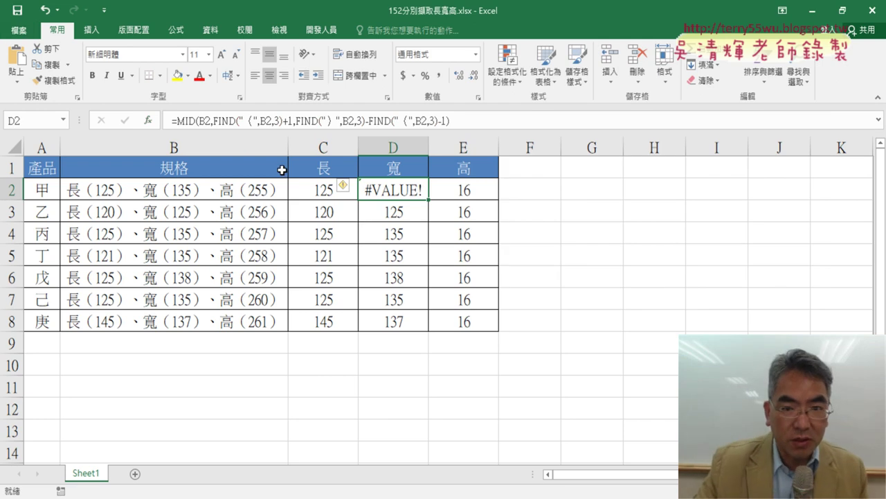
click(311, 121)
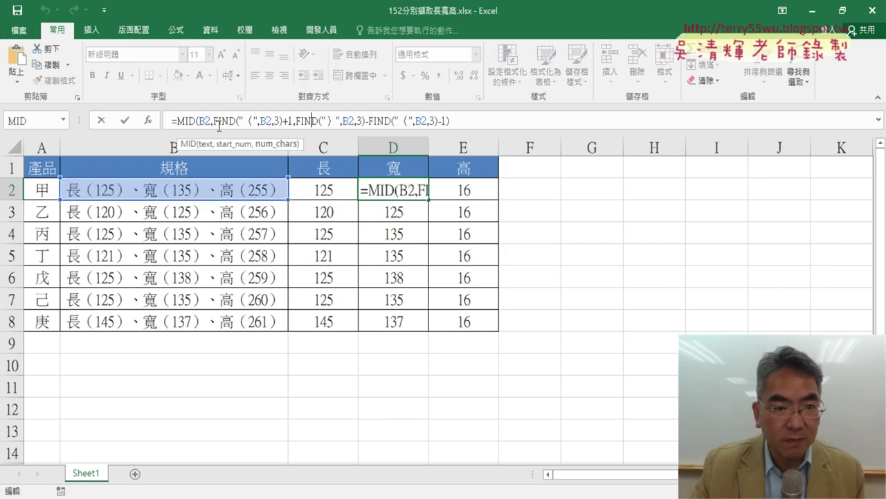
click(147, 121)
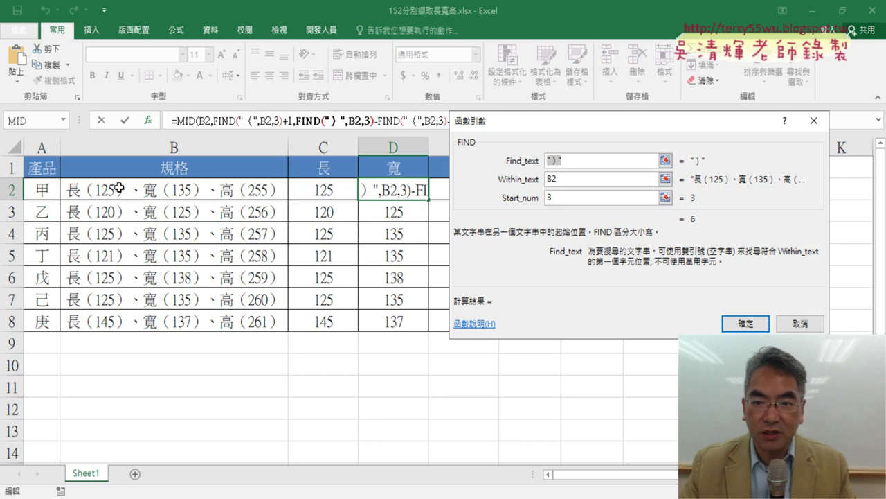
click(567, 197)
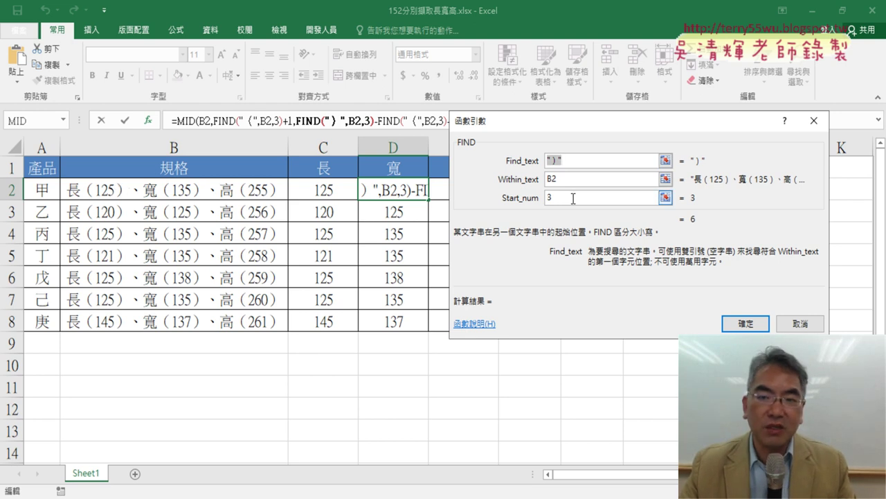
click(573, 198)
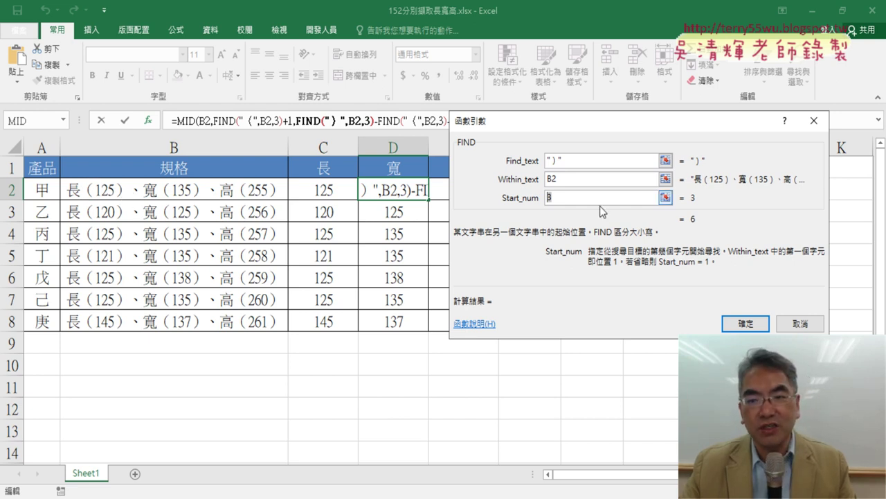
text(7)
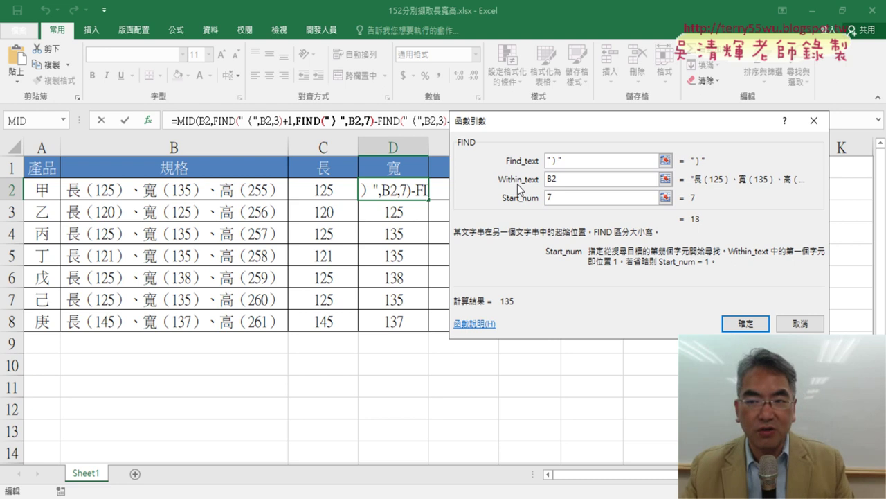
click(732, 326)
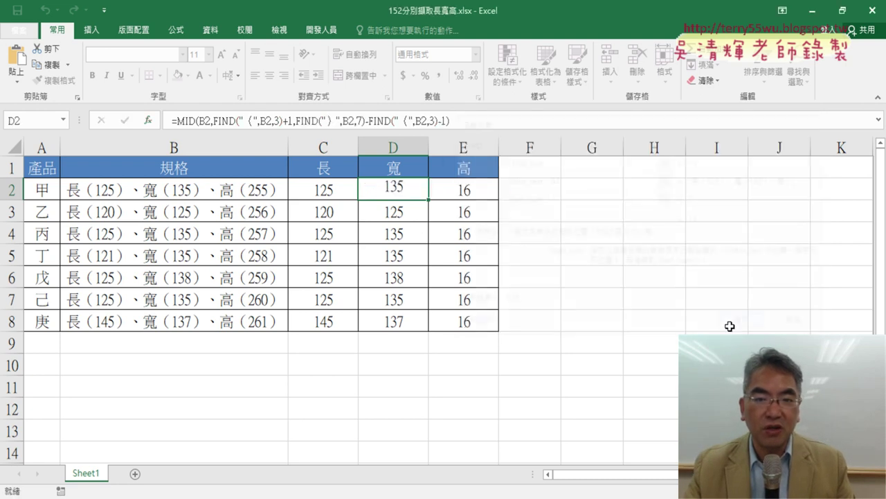
Step: Fill the corrected width formula down to D8 and clear the 16s from E2:E8
double_click(429, 201)
drag(471, 187, 473, 317)
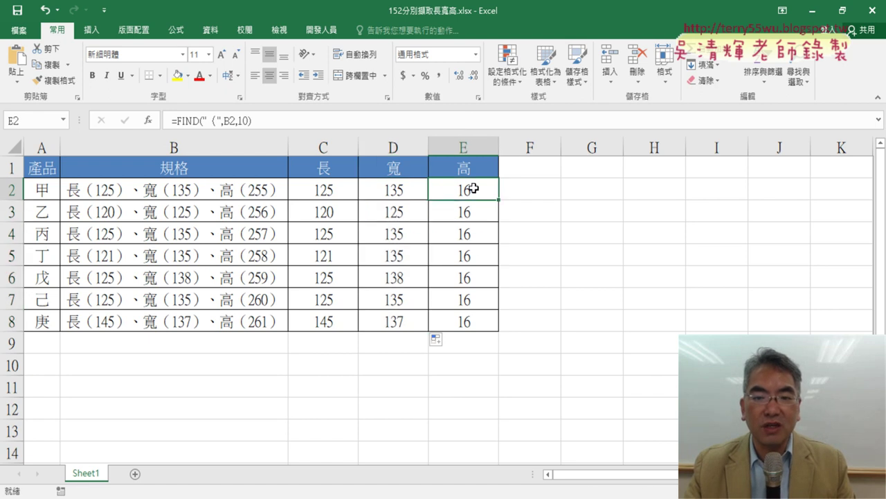
key(Delete)
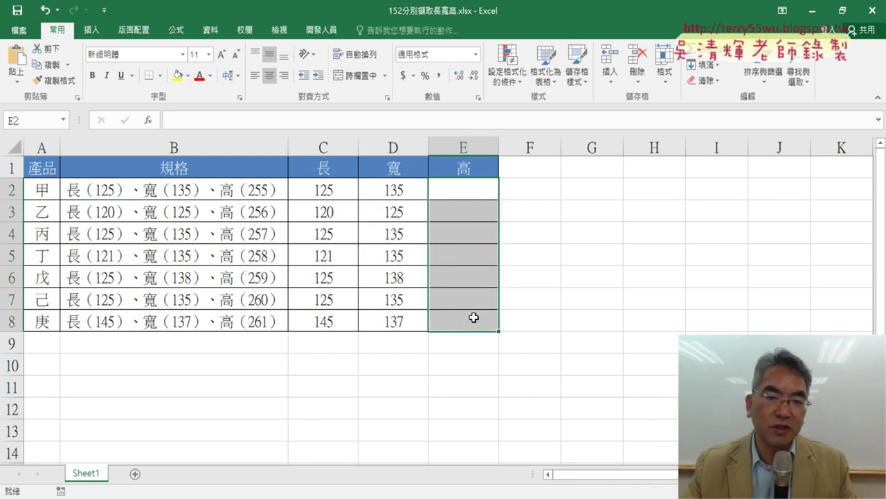
click(450, 191)
Step: Copy D2's width formula text from the formula bar without changing D2
click(400, 180)
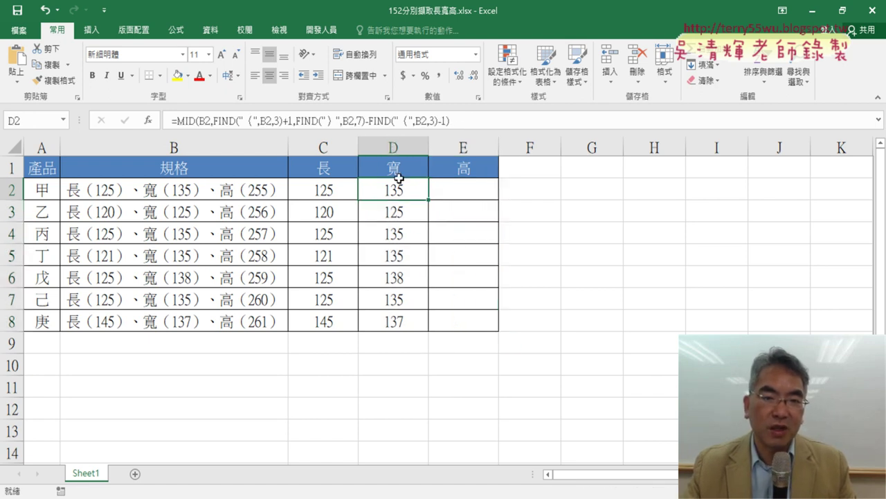
click(464, 122)
right_click(277, 125)
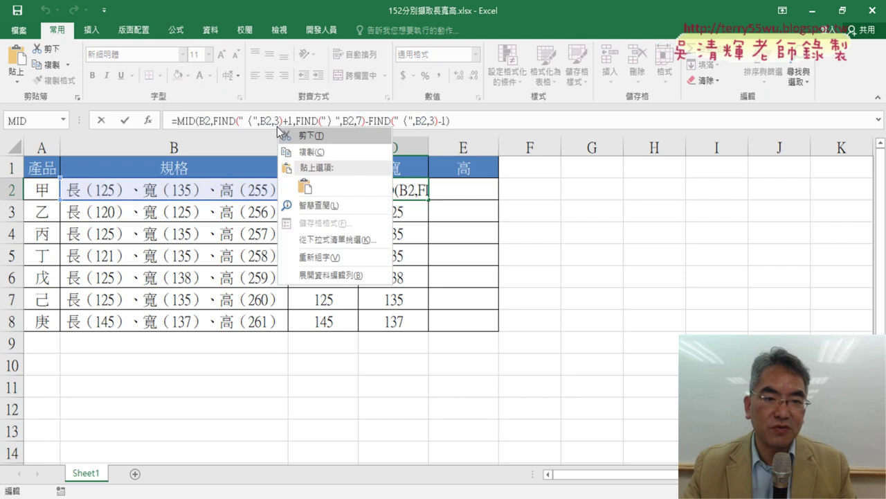
click(313, 152)
key(Escape)
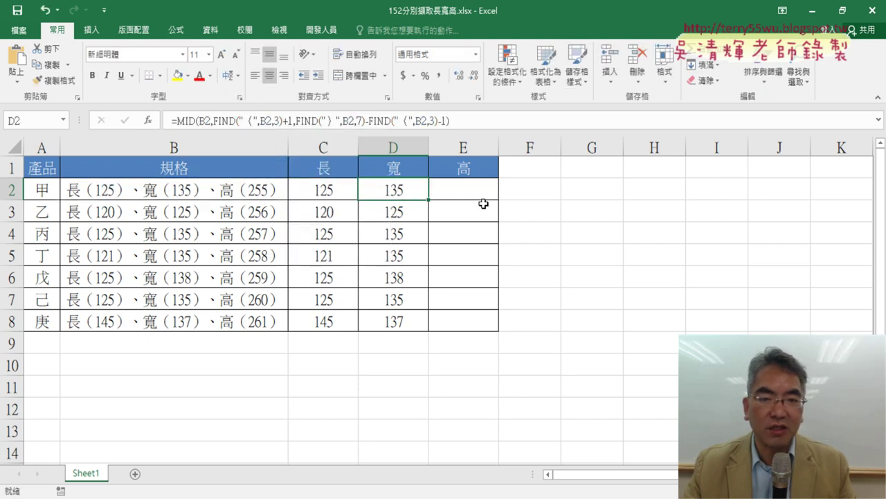
Step: Paste the width formula into E2 and edit its first FIND's arguments
click(481, 194)
click(315, 119)
right_click(315, 119)
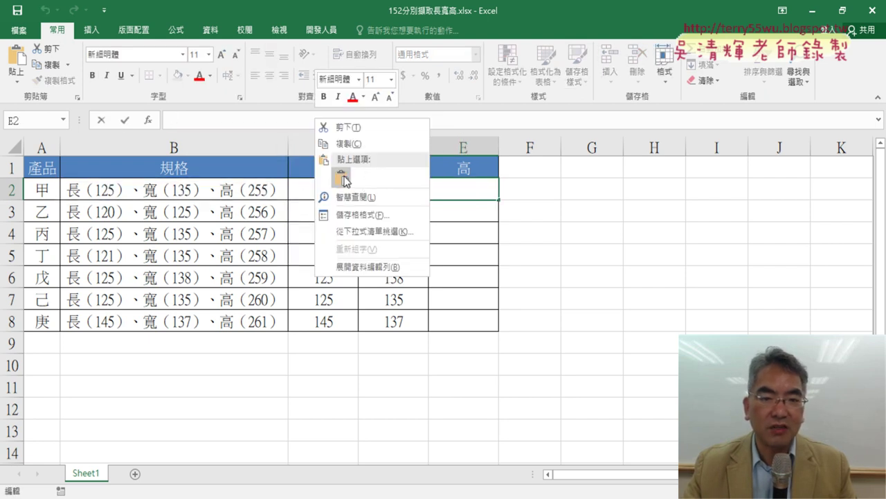
click(343, 179)
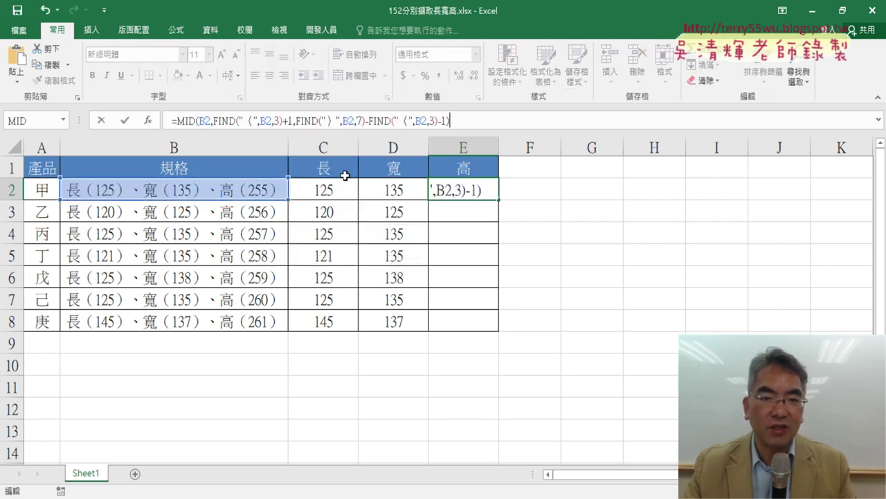
click(222, 121)
click(148, 120)
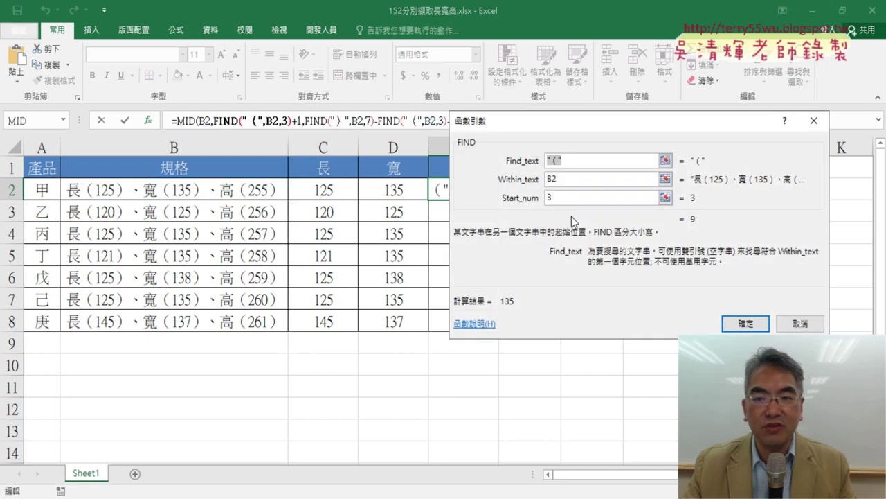
Step: Set E2's opening-bracket FIND start positions to 10
click(568, 198)
key(BackSpace)
text(10)
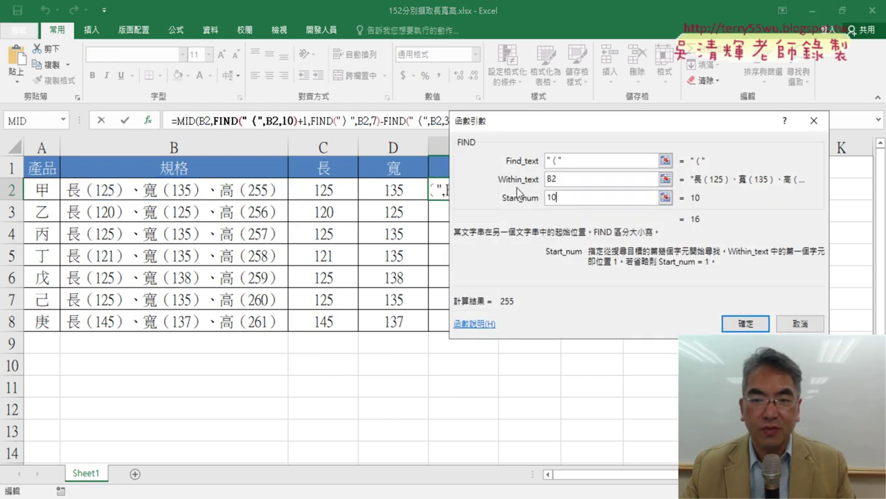
click(745, 323)
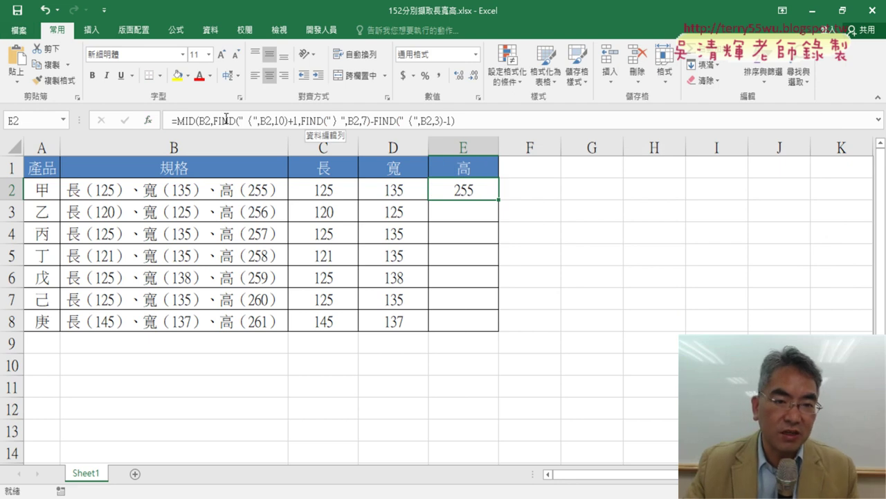
click(374, 122)
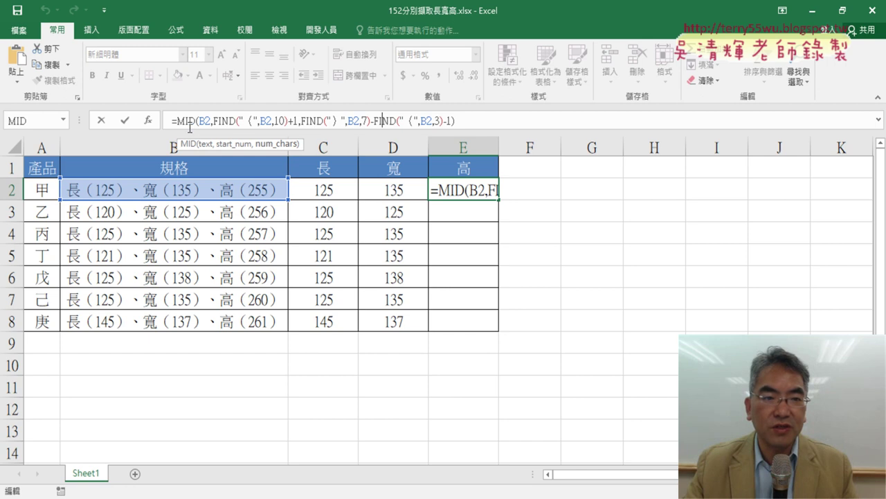
click(150, 122)
click(570, 200)
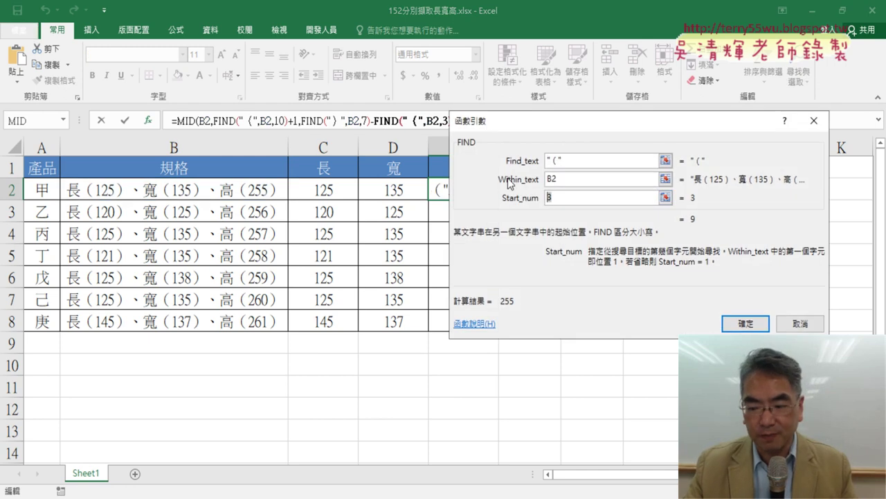
key(BackSpace)
text(10)
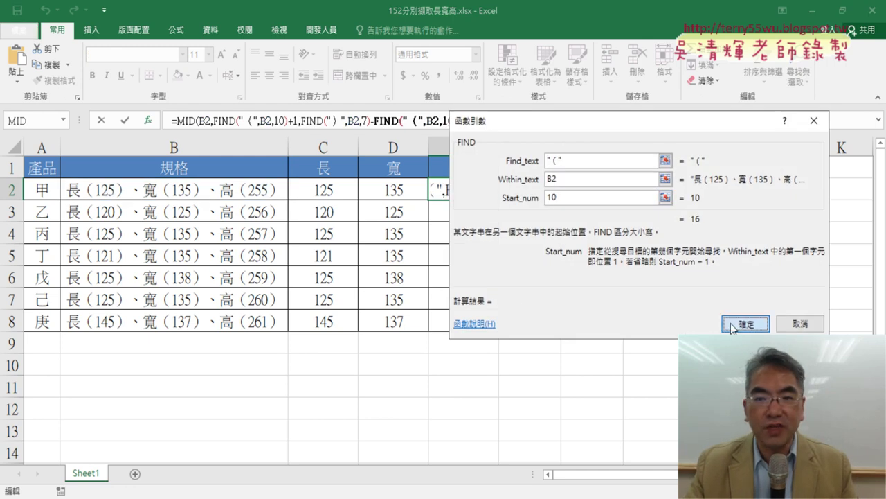
click(745, 324)
Step: Set the closing-bracket FIND start to 14 and fill heights 255–261 down to E8
click(317, 120)
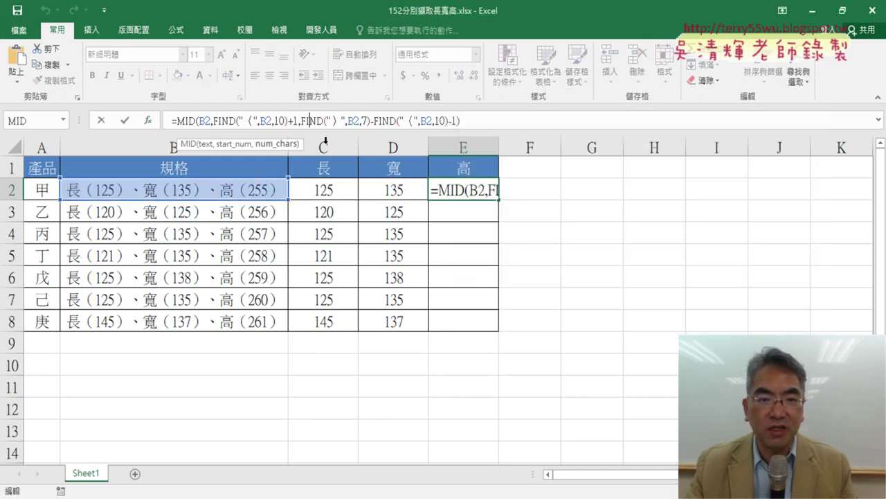
click(151, 122)
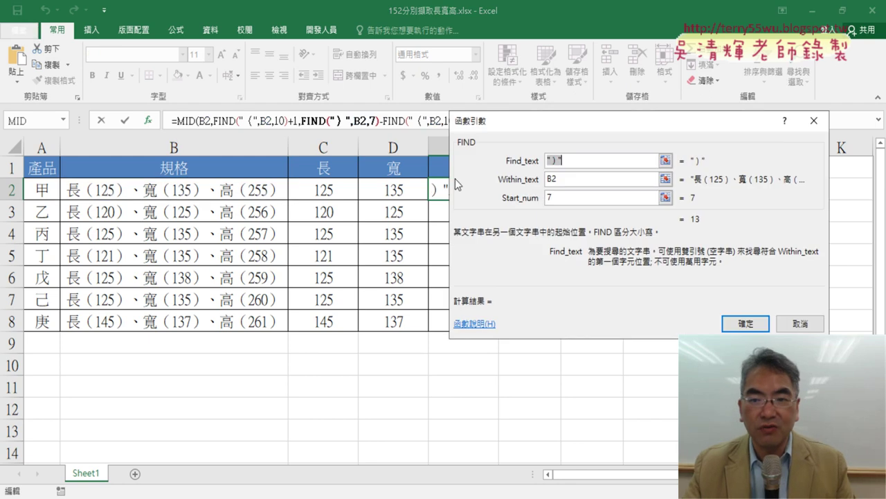
double_click(558, 197)
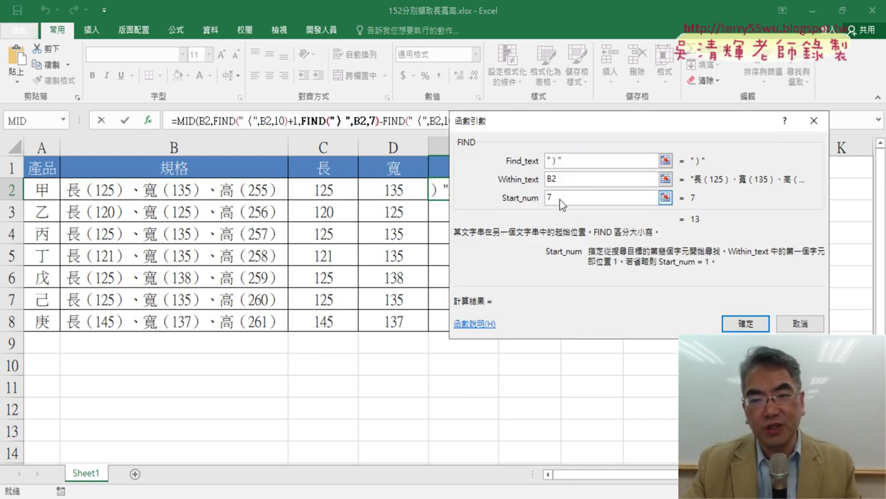
text(10)
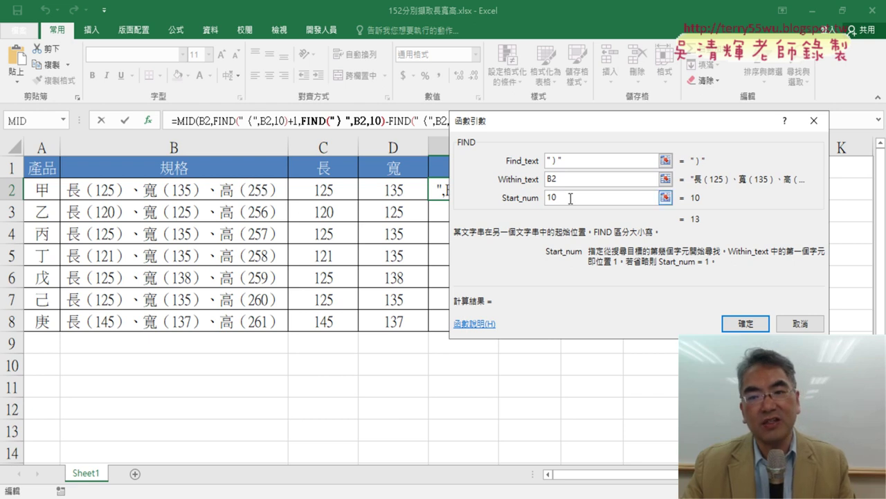
key(BackSpace)
text(4)
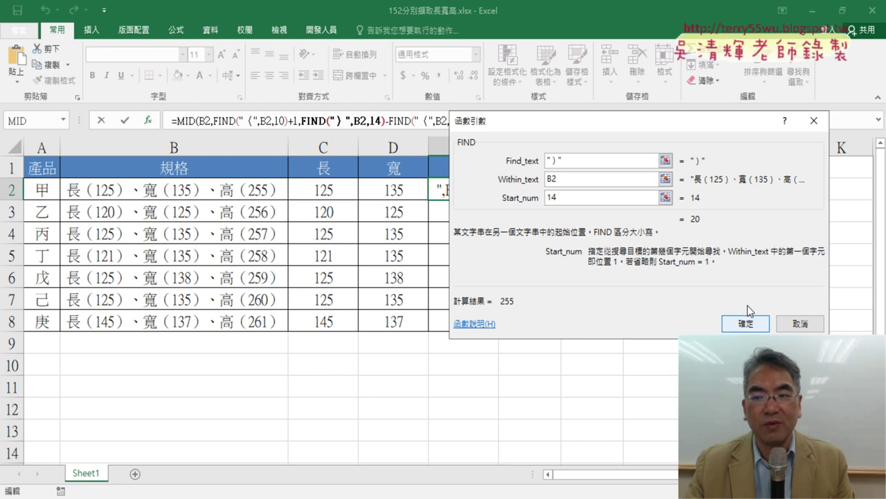
click(749, 323)
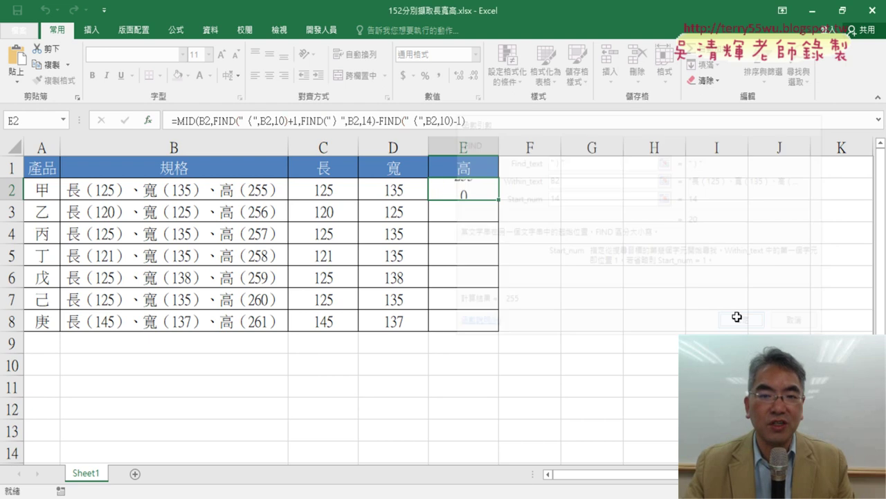
double_click(498, 200)
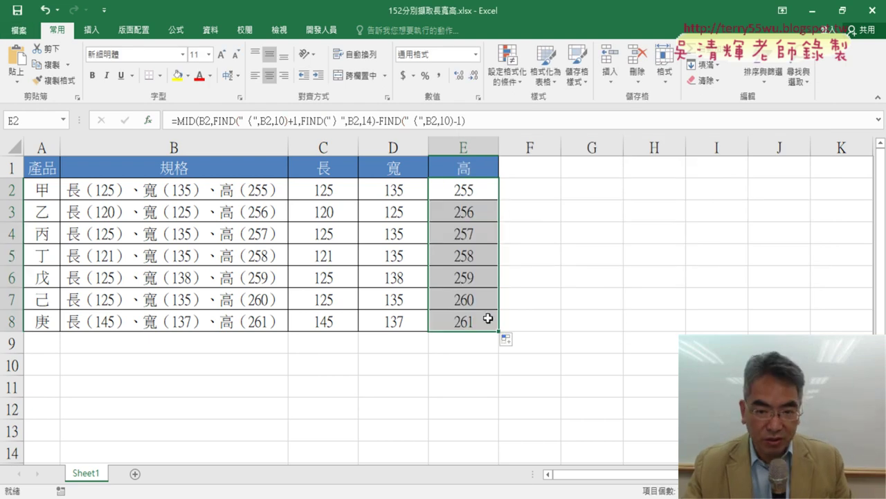
click(333, 191)
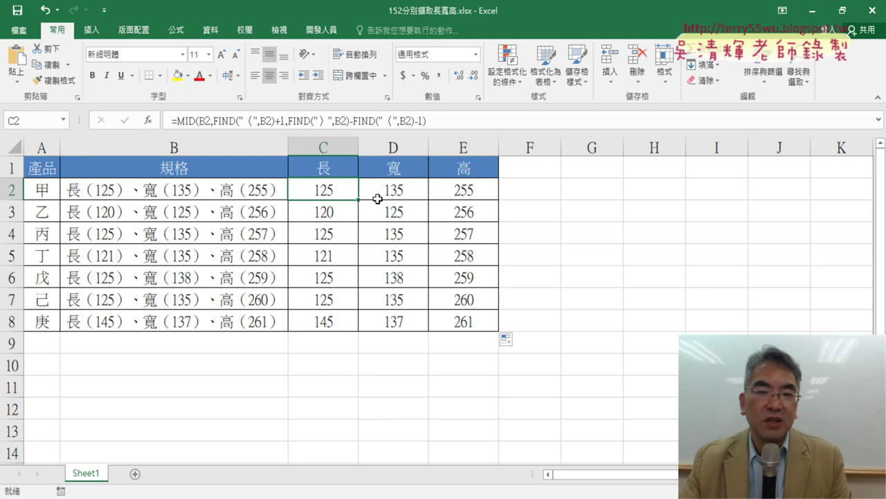
click(401, 194)
click(464, 188)
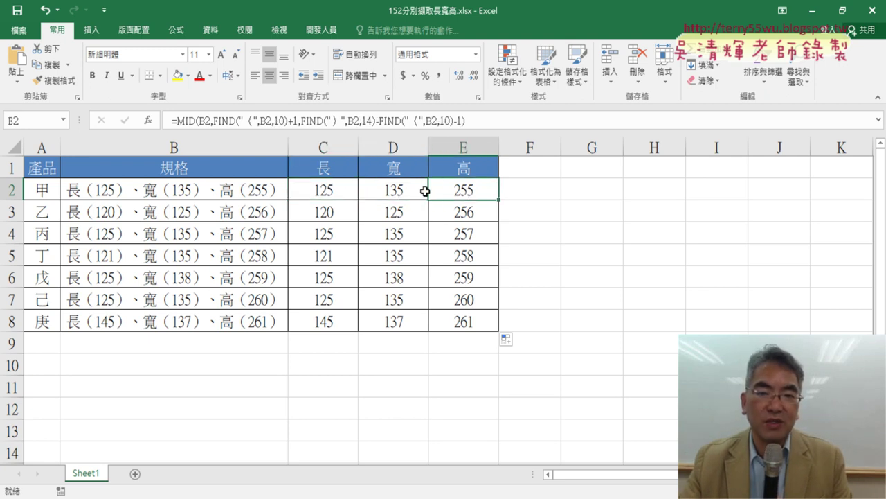
click(415, 190)
click(213, 121)
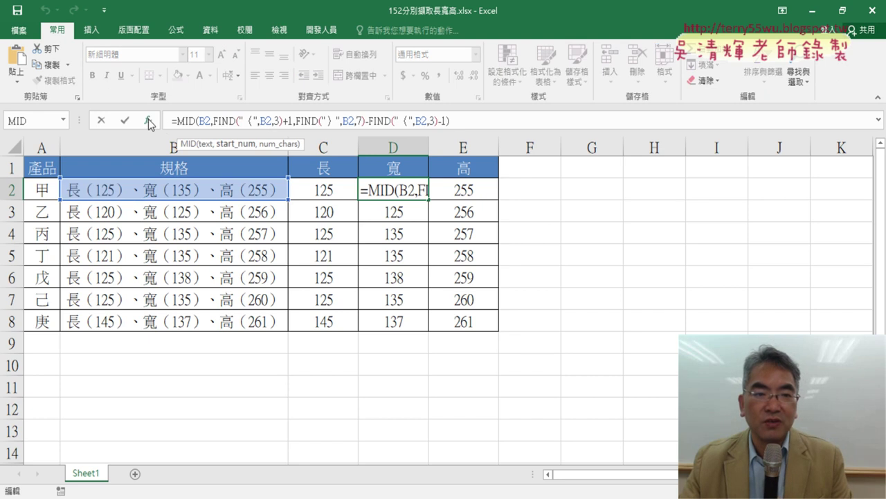
click(148, 122)
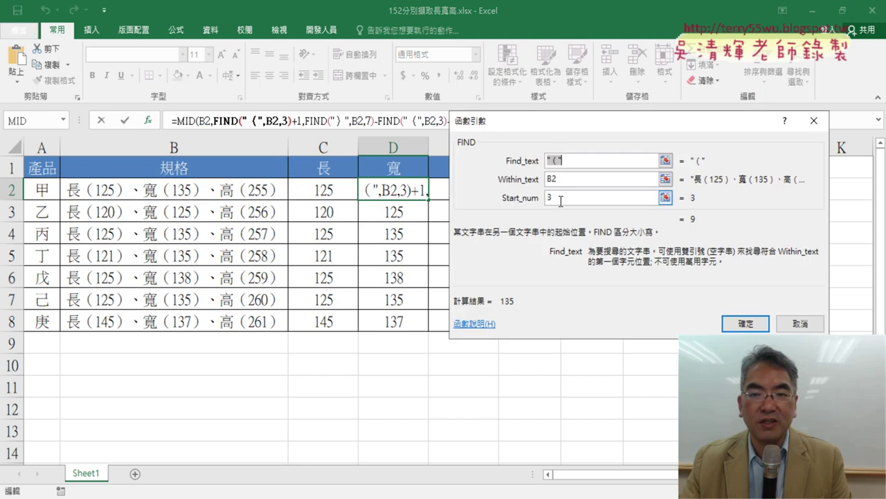
drag(559, 127, 562, 180)
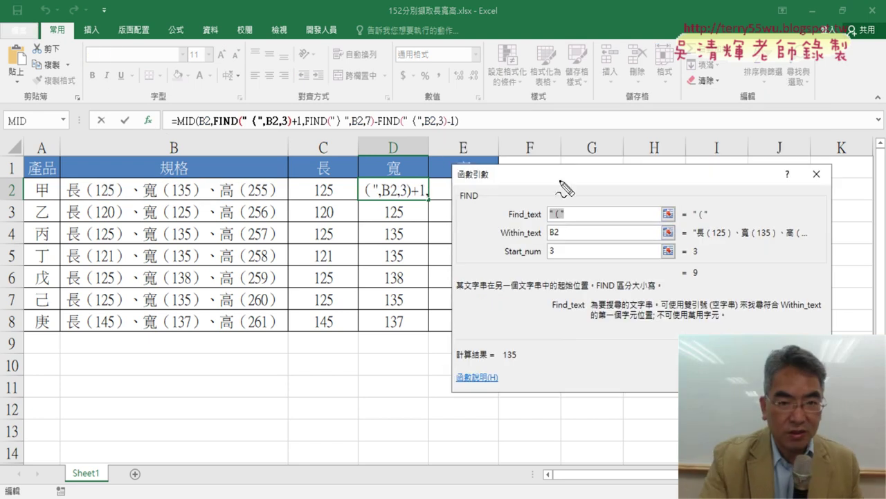
drag(216, 128, 233, 130)
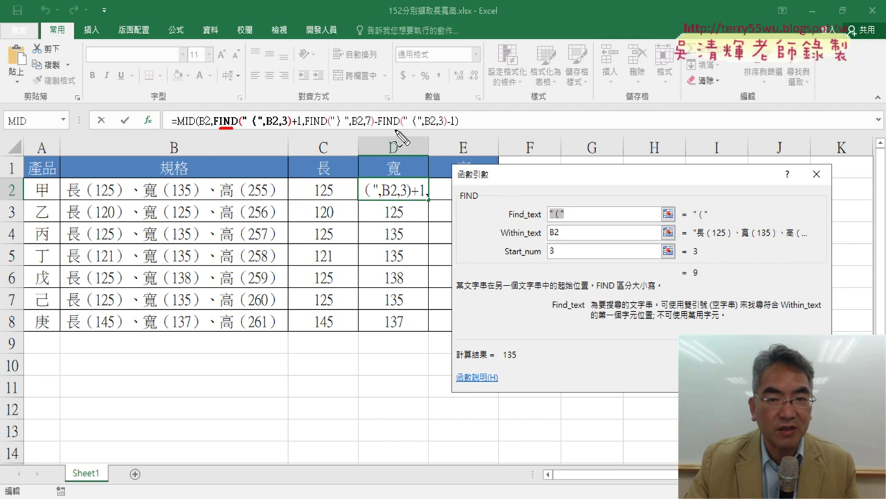
drag(378, 128, 401, 128)
drag(565, 244, 544, 262)
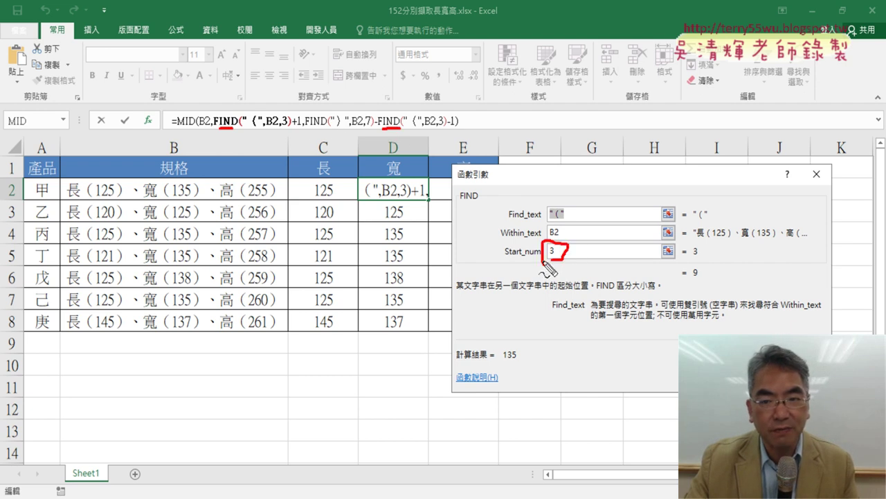
key(Escape)
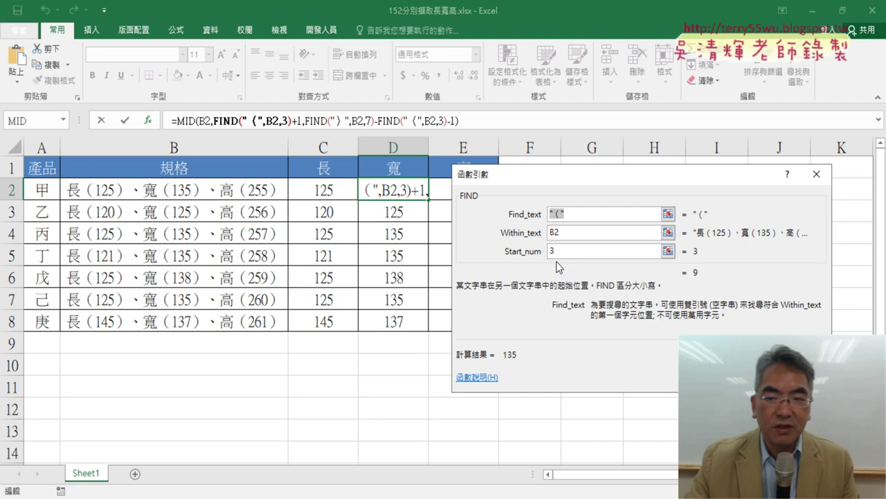
key(Escape)
click(306, 121)
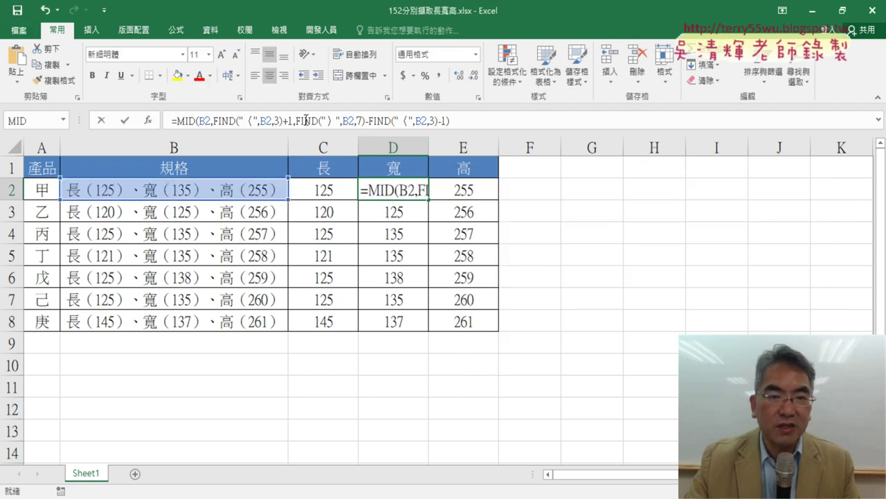
click(149, 121)
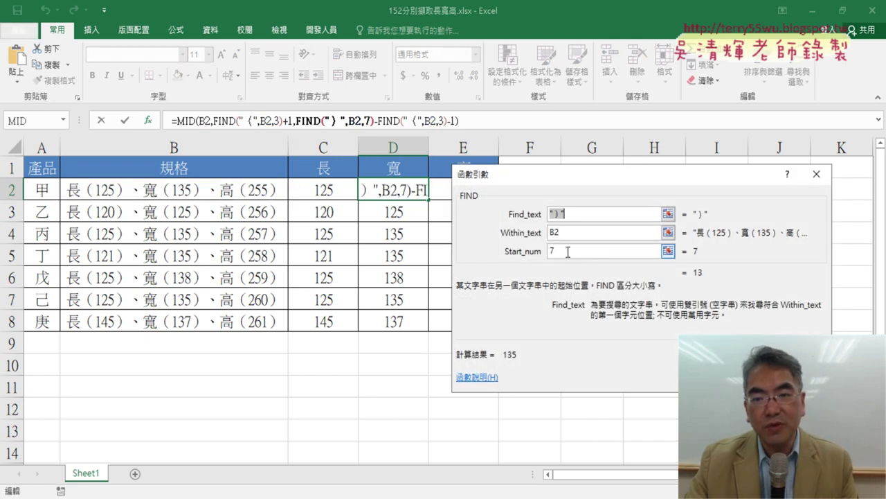
click(567, 252)
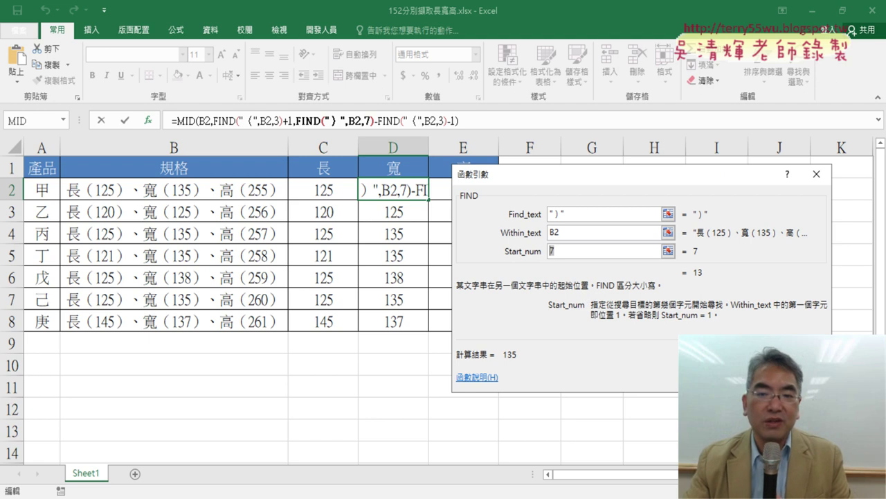
Step: Check both FIND arguments in E2's height formula, including Start_num 14, and commit it
click(476, 191)
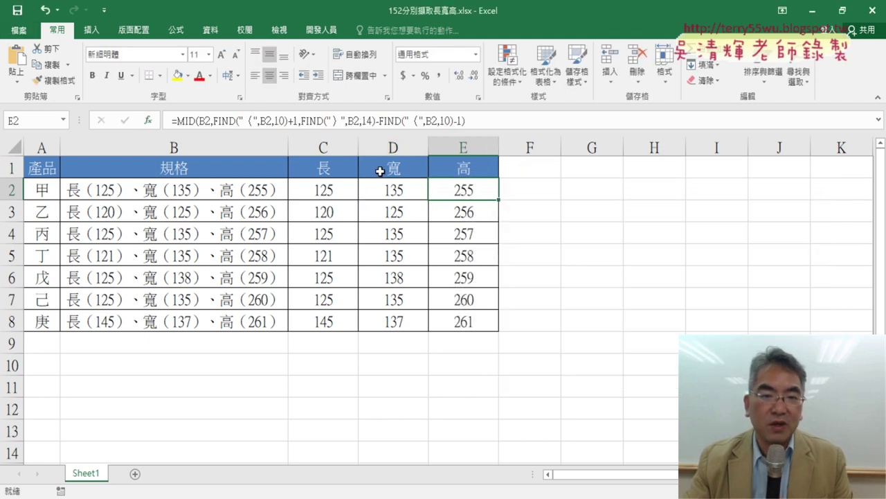
click(185, 121)
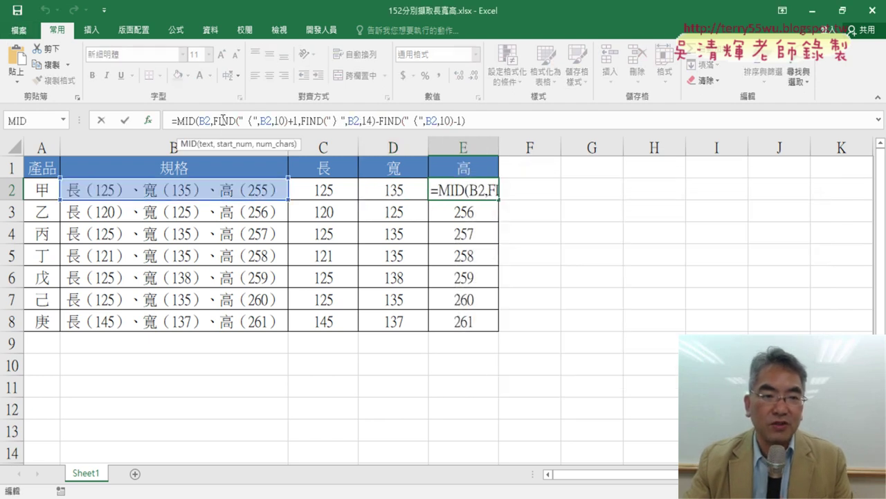
click(214, 120)
click(148, 121)
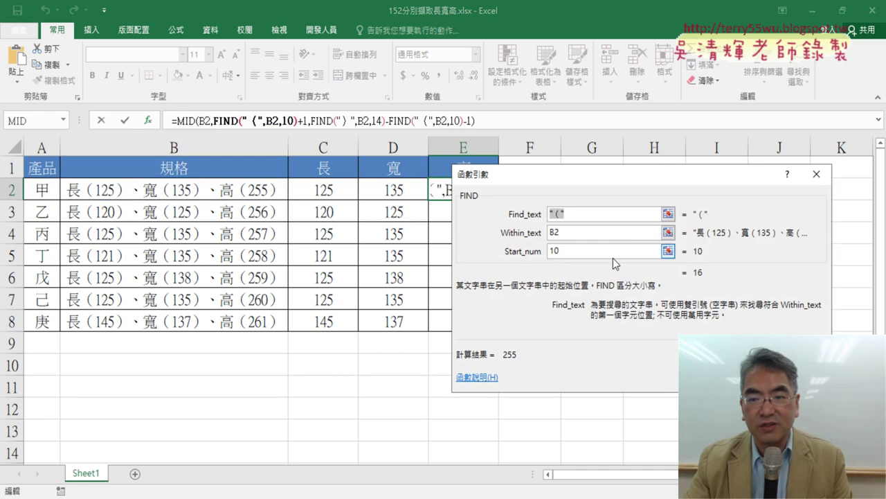
key(Return)
click(300, 121)
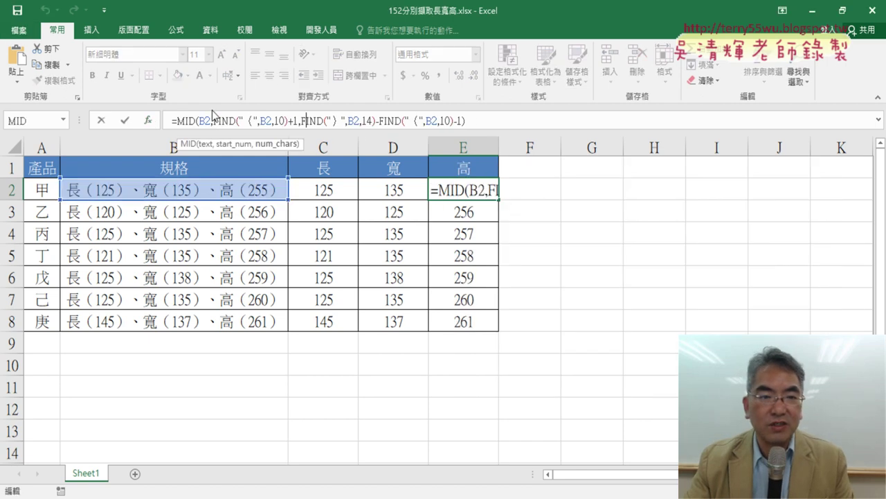
click(147, 120)
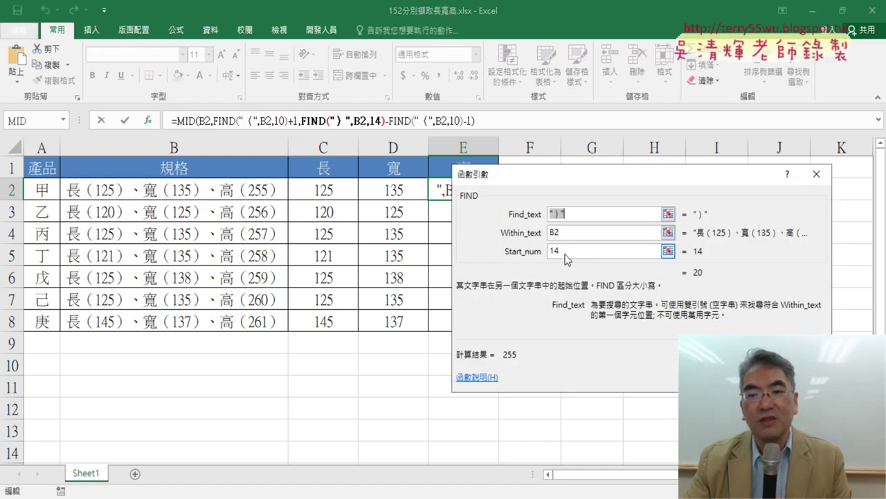
click(565, 254)
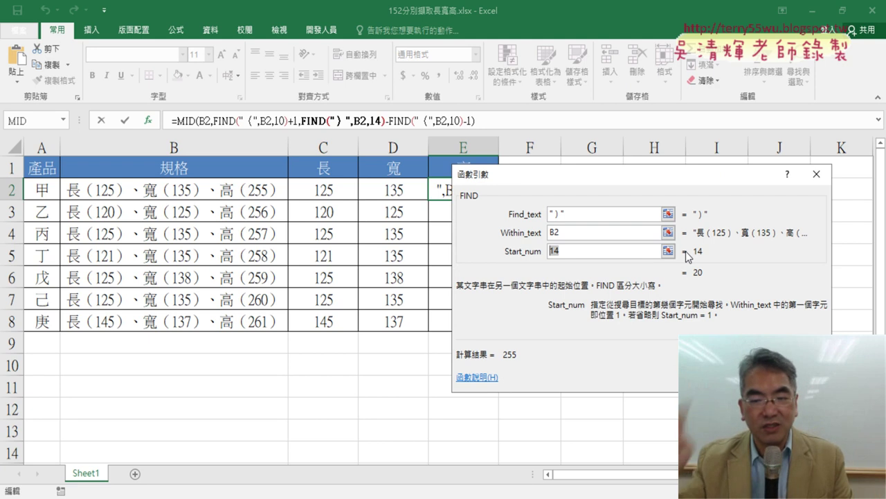
key(Return)
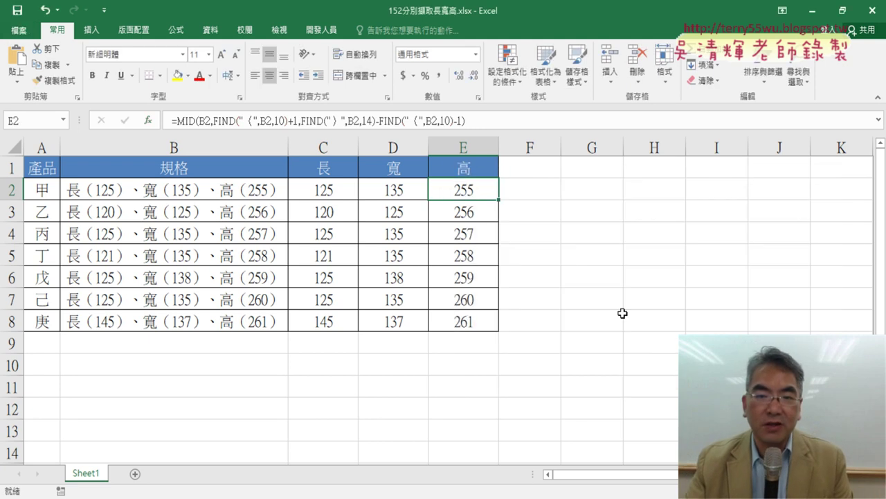
Step: Select the specifications B2:B8, show the Data tab and stop broadcasting to students
mouse_move(317, 189)
mouse_down()
mouse_move(395, 194)
mouse_move(464, 321)
mouse_up()
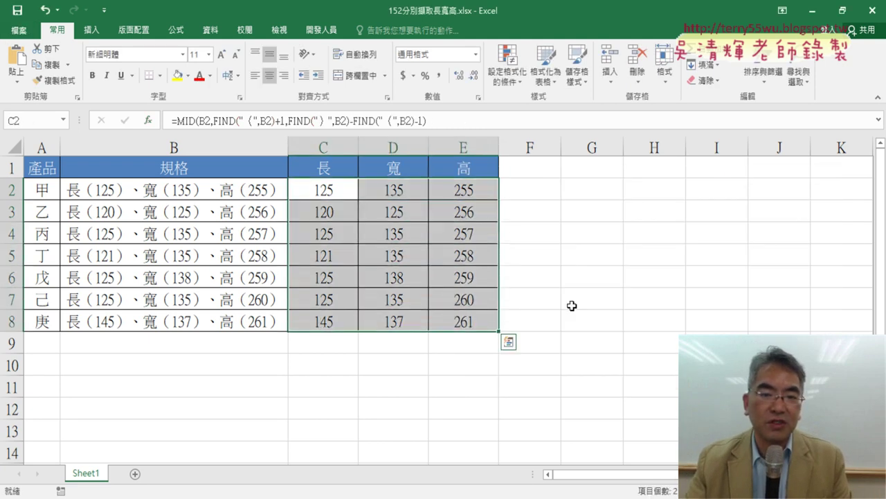
click(605, 300)
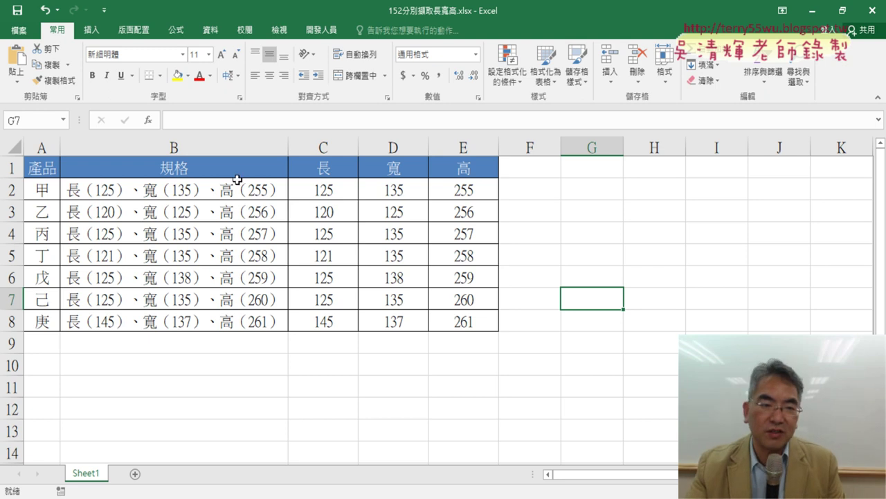
drag(225, 193, 229, 320)
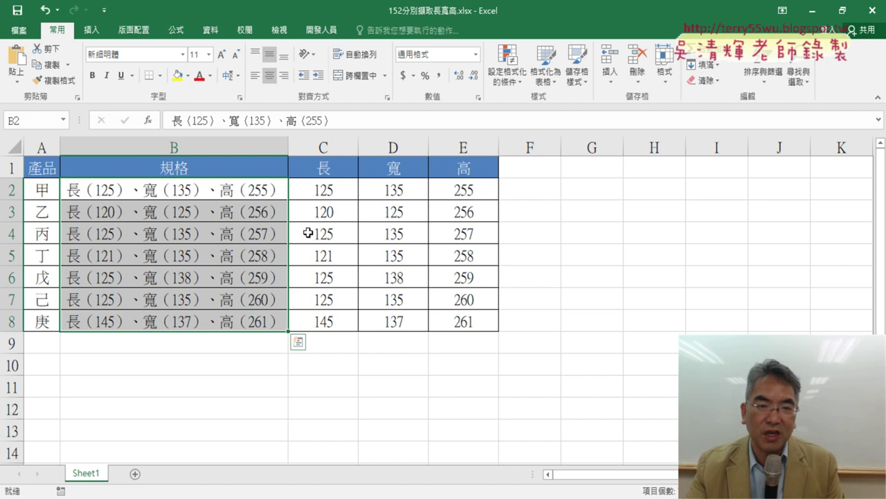
click(211, 30)
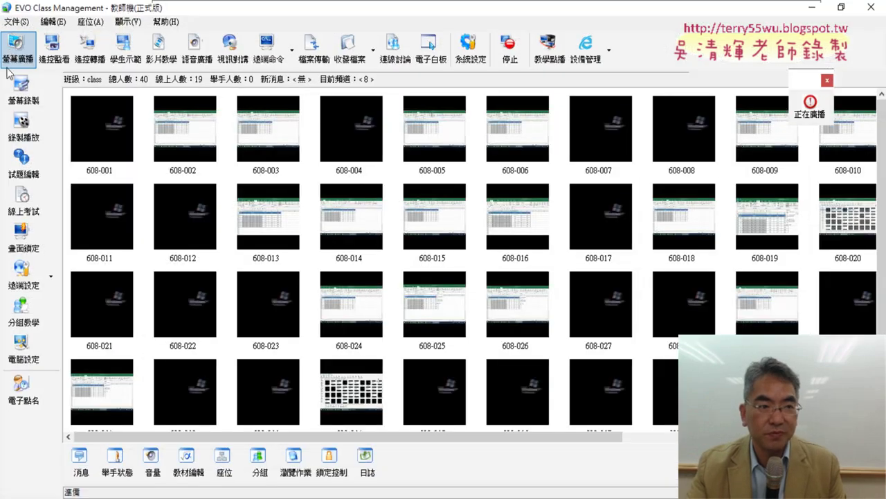
click(509, 48)
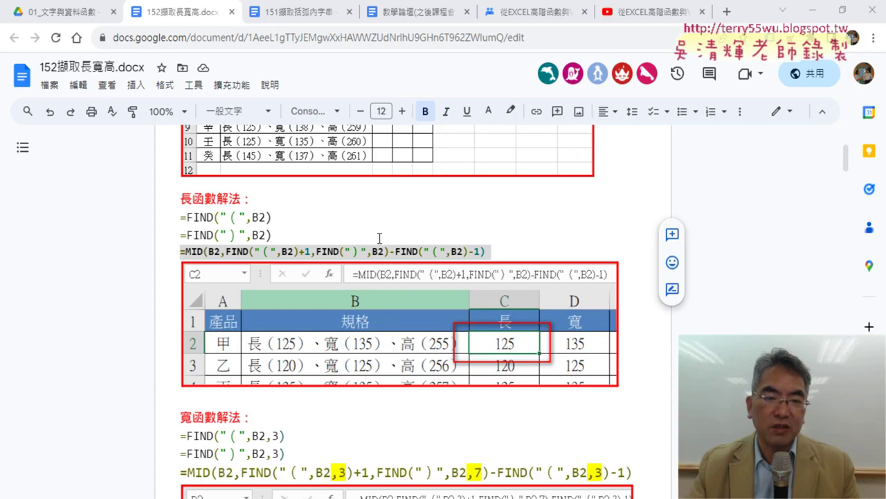
Step: Highlight the first FIND part of the MID formula in the Docs notes
click(378, 238)
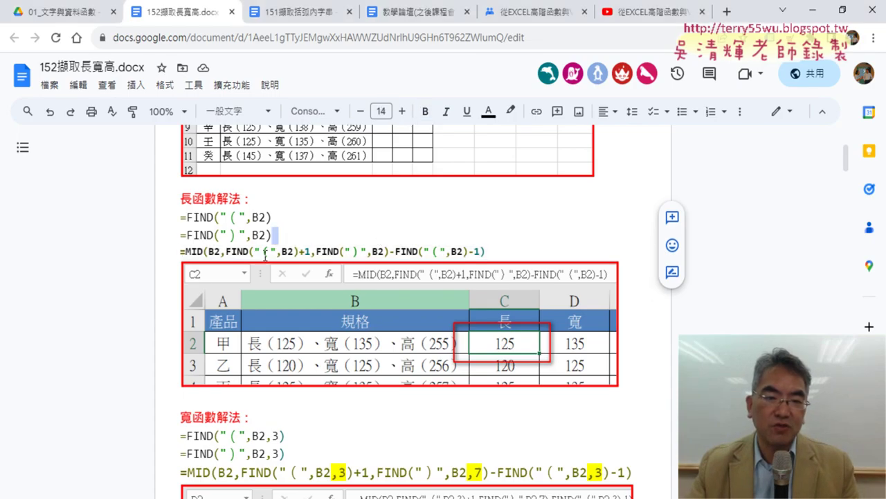
drag(225, 252, 313, 253)
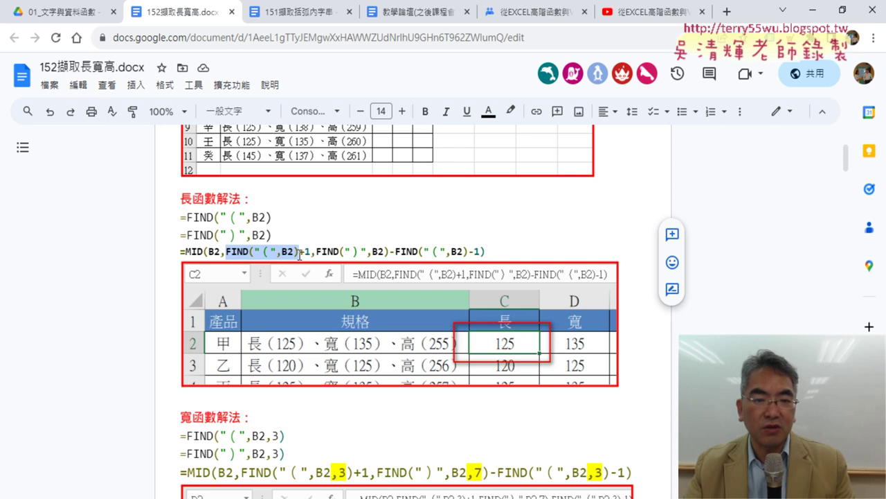
scroll(410, 234, down, 2)
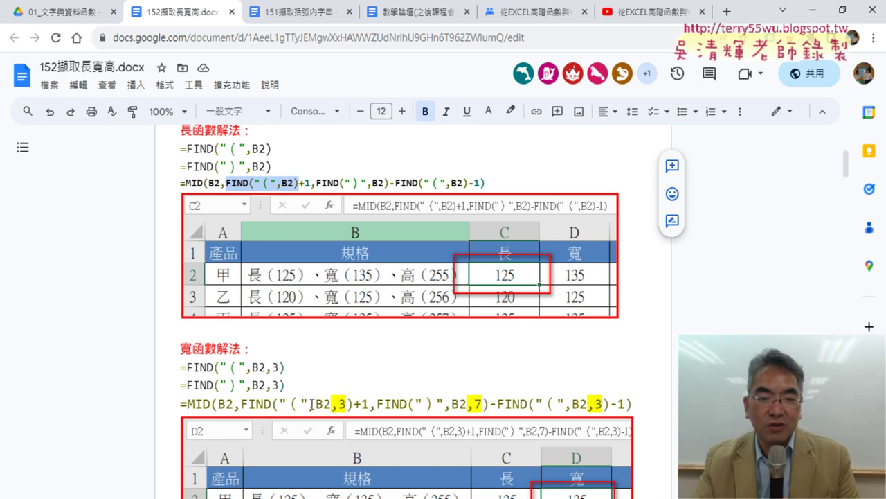
Step: Mark the ,7 start argument in the width formula, review the height section, then minimize the browser
click(338, 405)
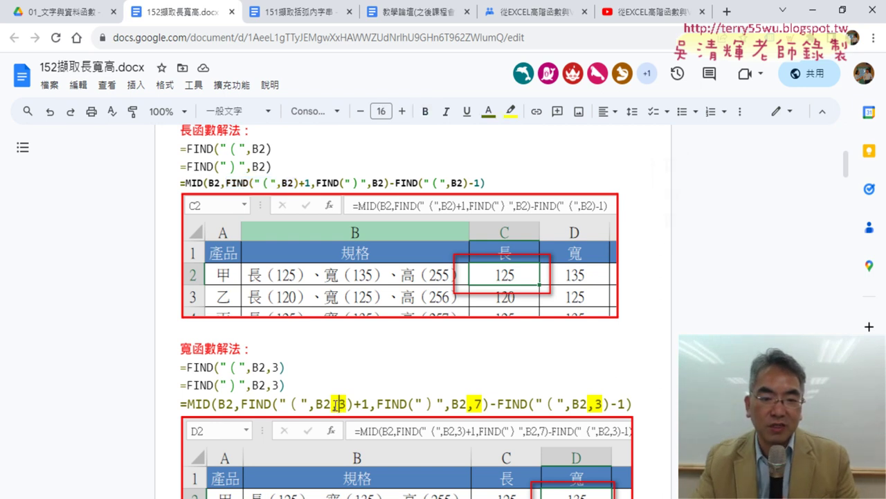
drag(338, 405, 346, 403)
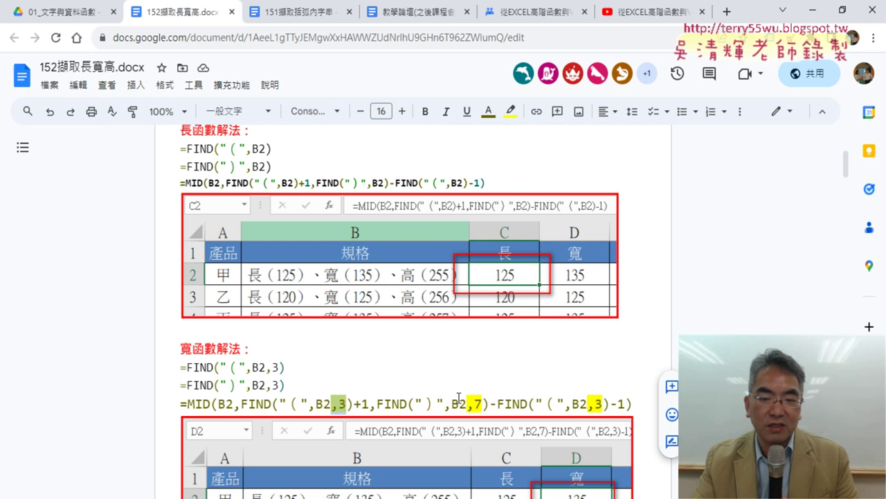
click(469, 404)
drag(469, 404, 483, 403)
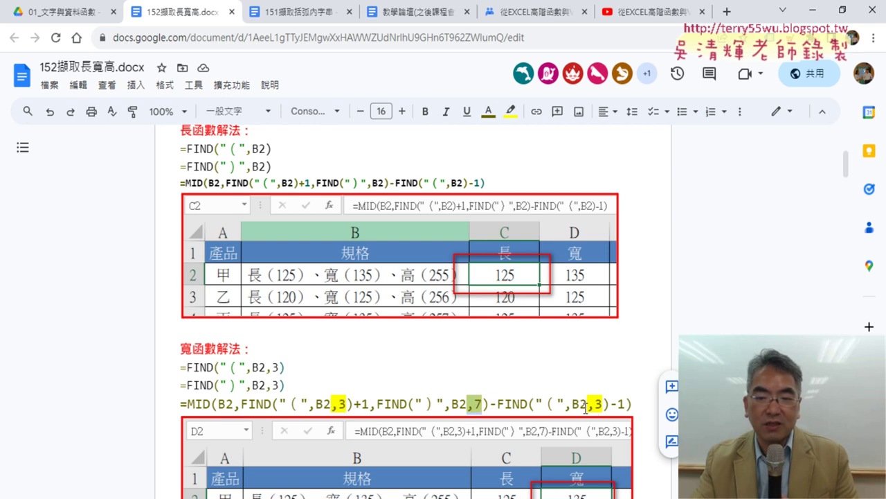
scroll(586, 409, down, 3)
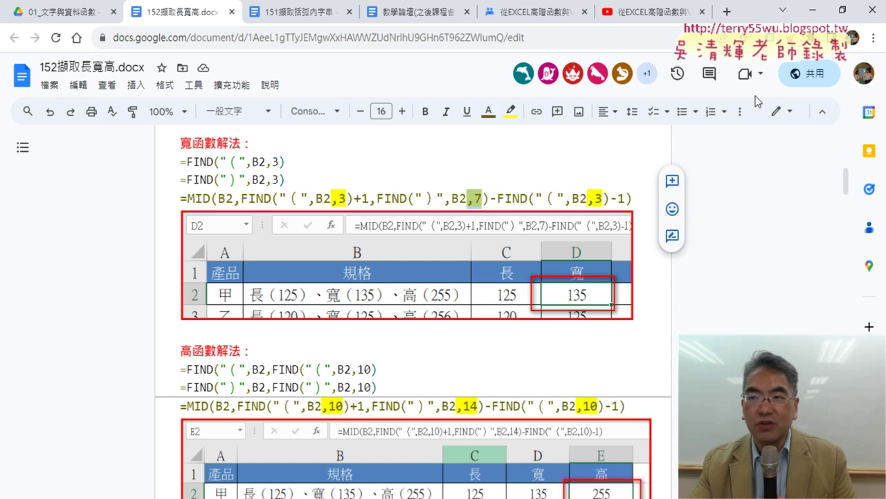
click(814, 11)
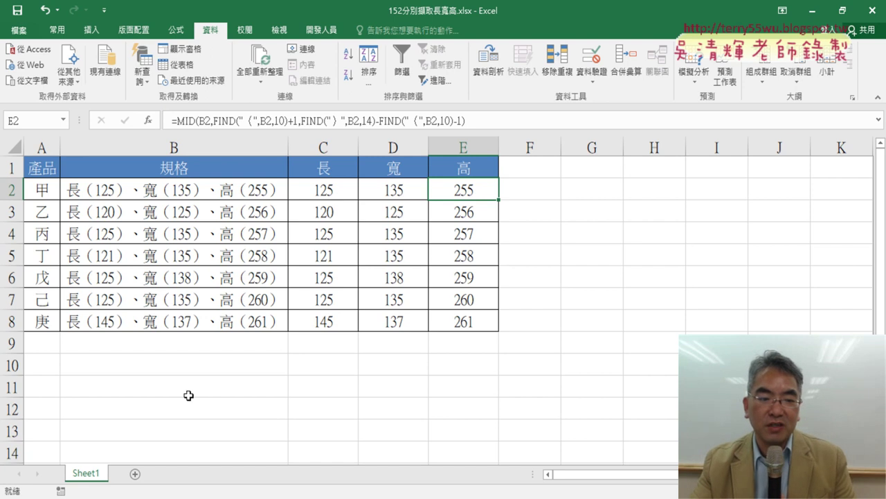
Step: Duplicate Sheet1, name the copy 資料剖析, and select the extracted values C2:E8
drag(95, 477, 148, 473)
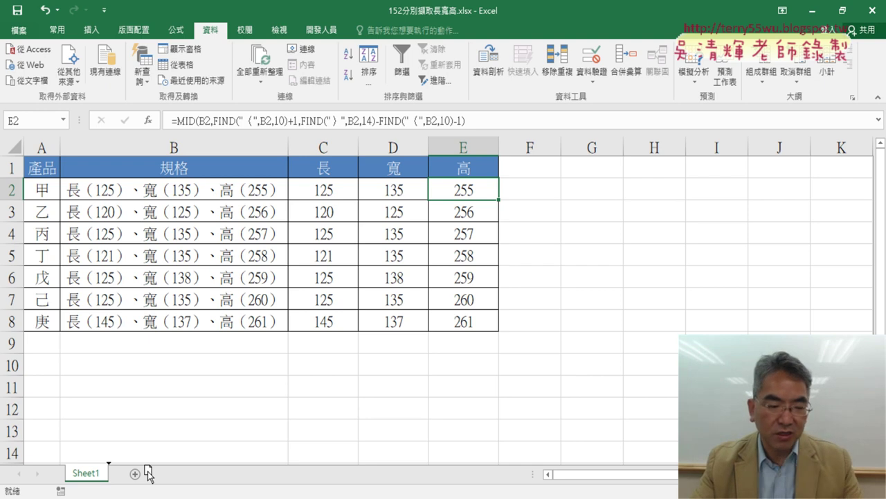
drag(147, 473, 148, 473)
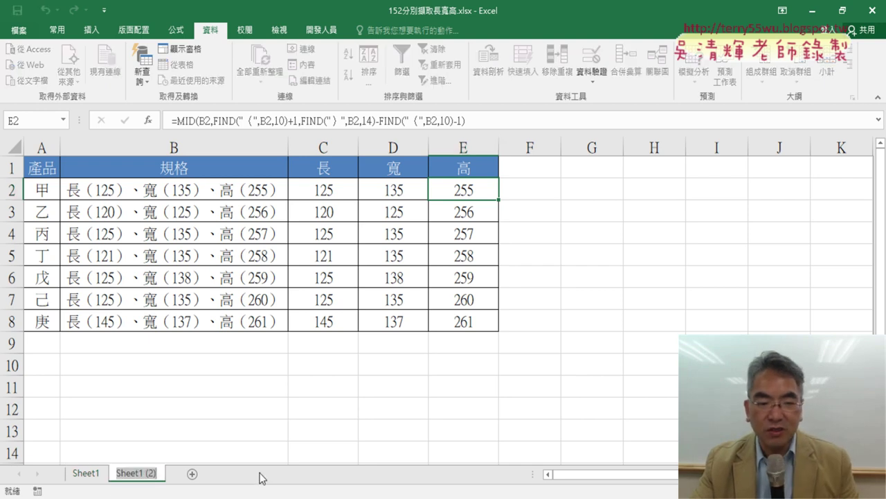
key(BackSpace)
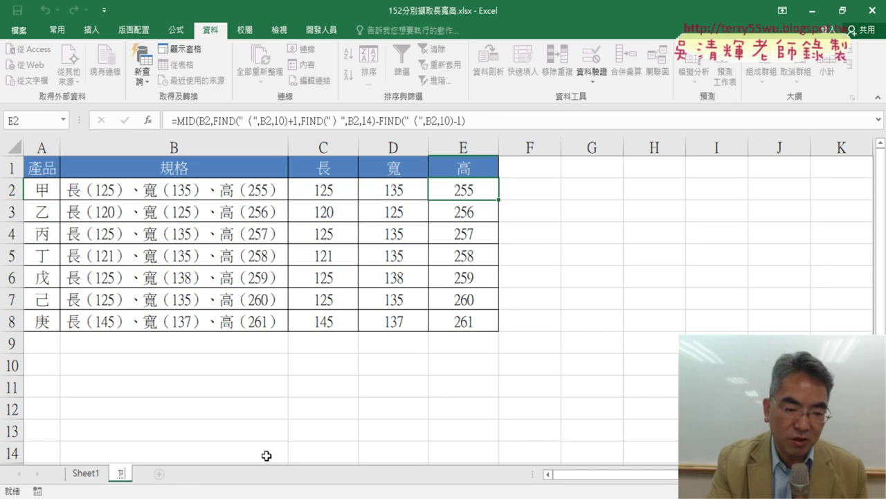
text(寬ㄌㄧ)
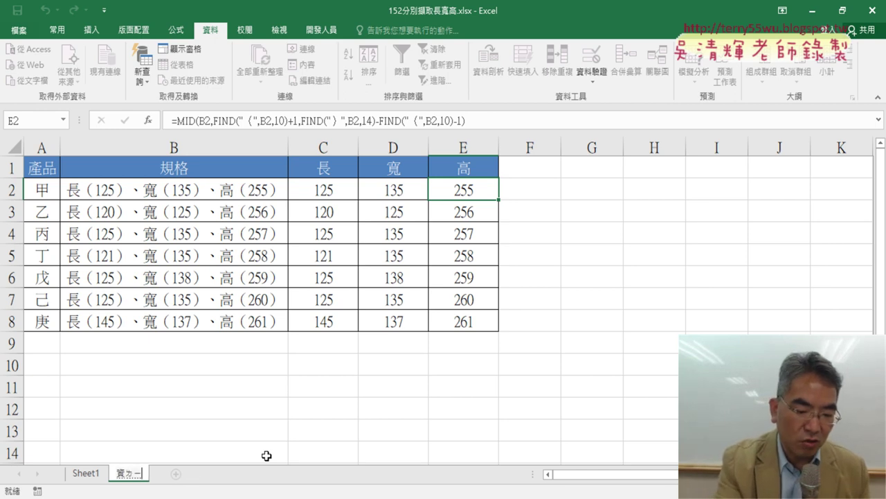
text(ㄠˋ)
key(Return)
key(Return)
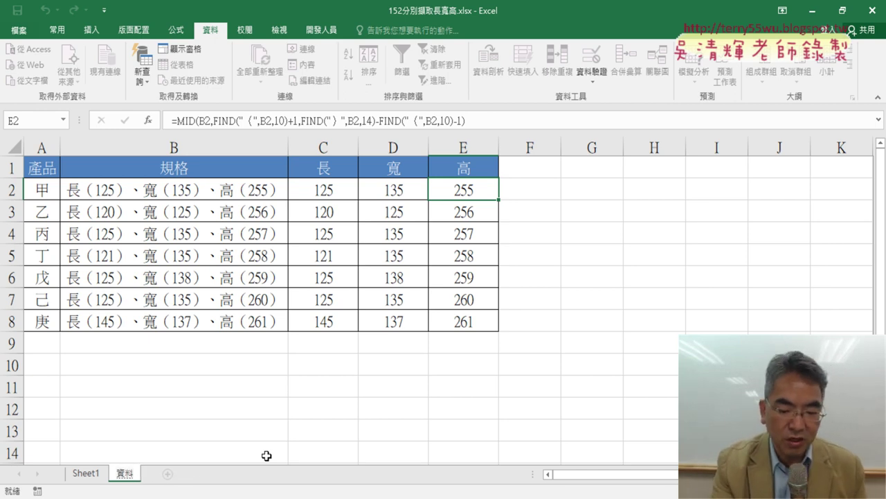
text(ㄌㄟˋ)
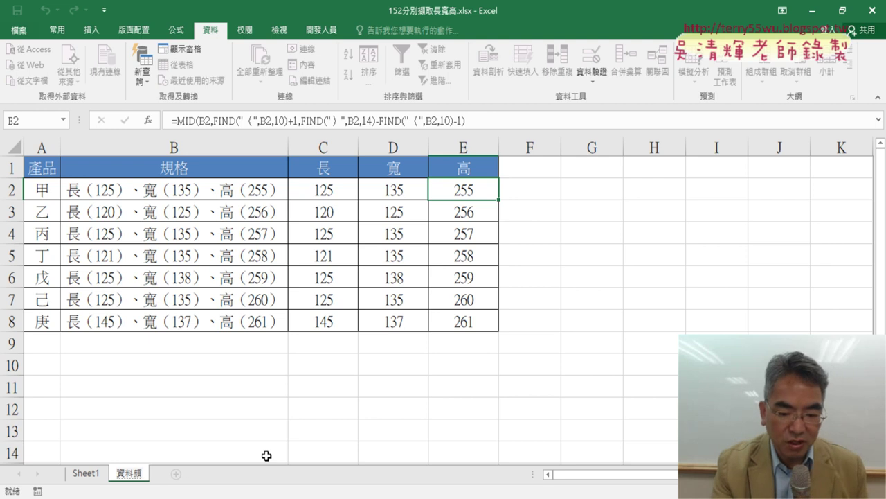
text(ㄢˋ)
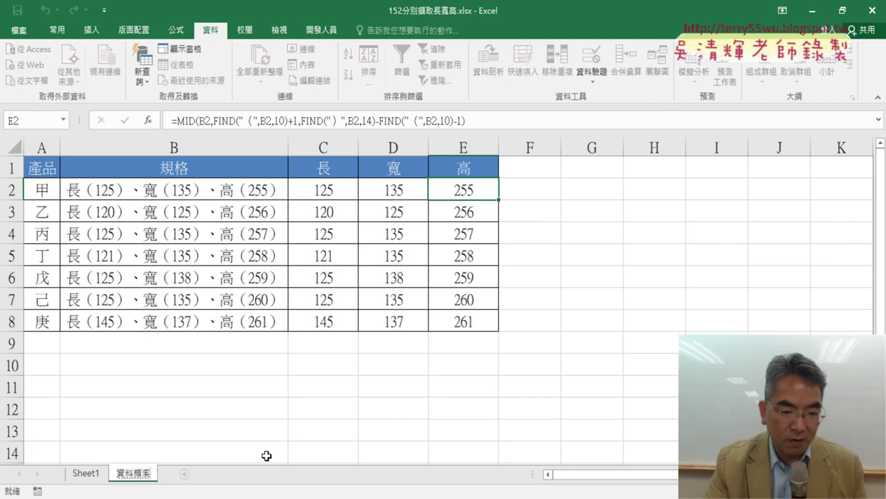
key(Left)
key(Down)
key(Down)
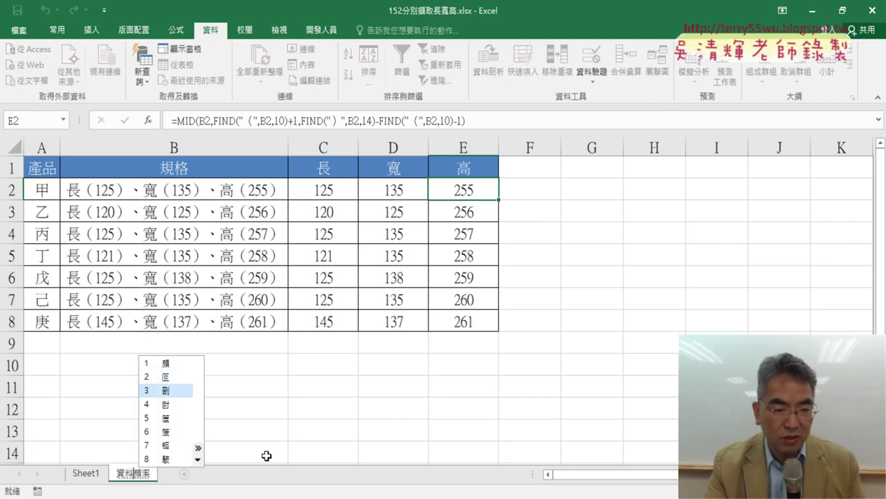
key(Return)
key(Down)
key(Down)
key(Down)
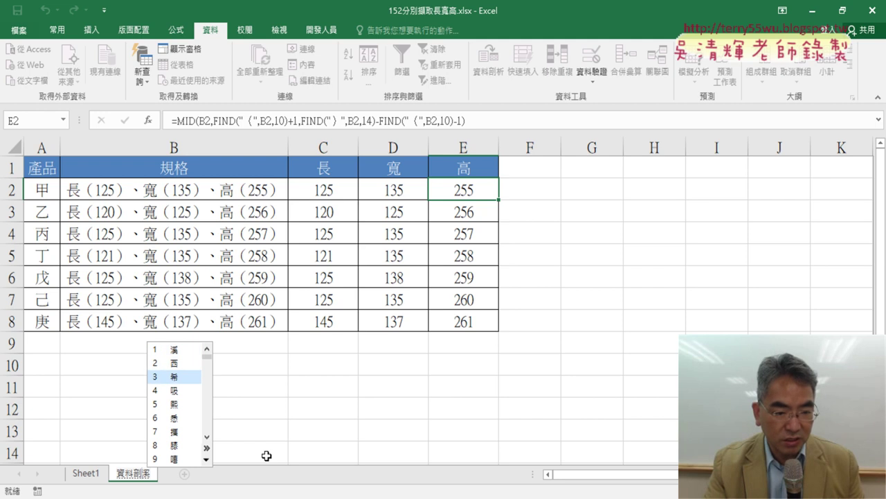
key(Down)
key(Down)
key(Down)
key(Down)
key(Down)
key(Down)
key(Down)
key(Down)
key(Down)
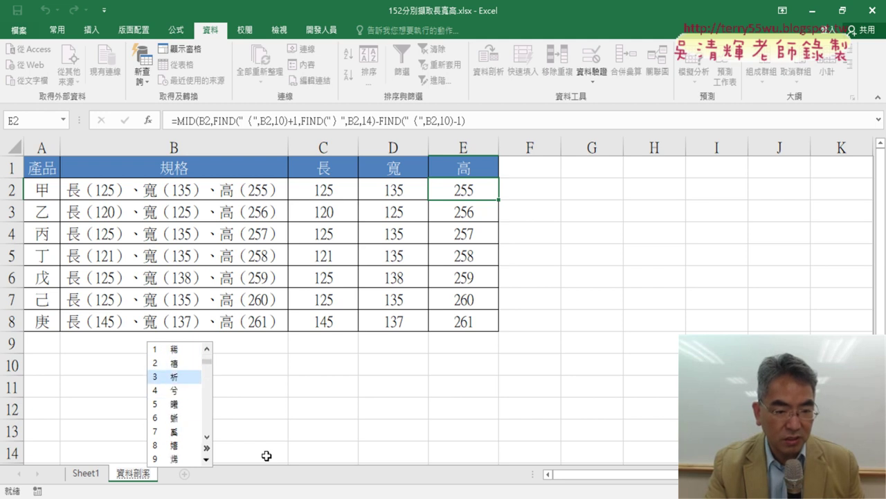
key(Return)
key(Return)
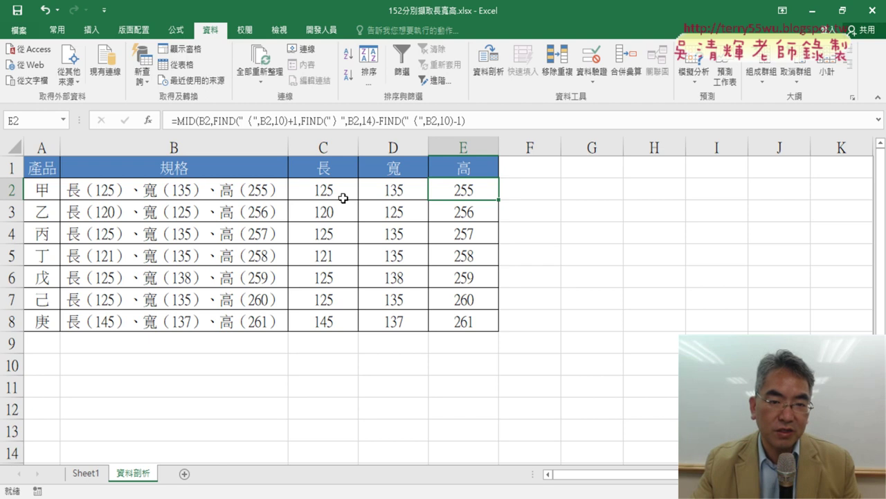
drag(339, 196, 464, 320)
Step: Delete the values in C2:E8 and select the specification text B2:B8
key(Delete)
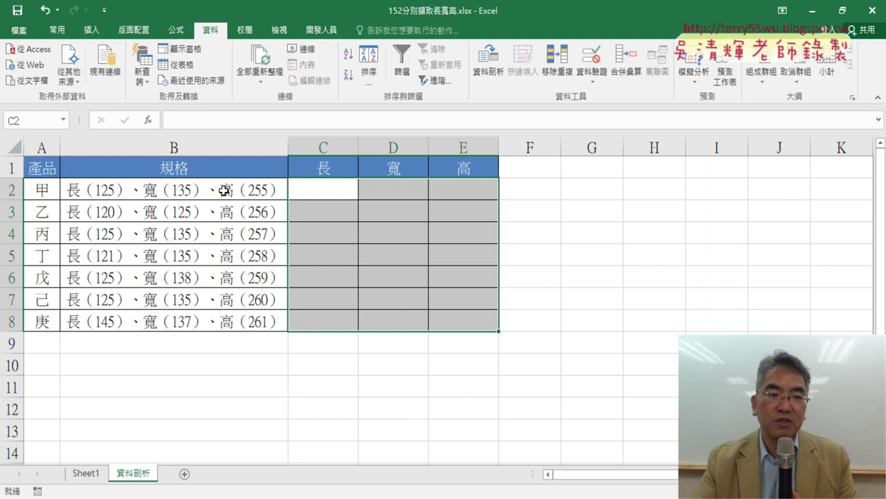
drag(225, 191, 225, 317)
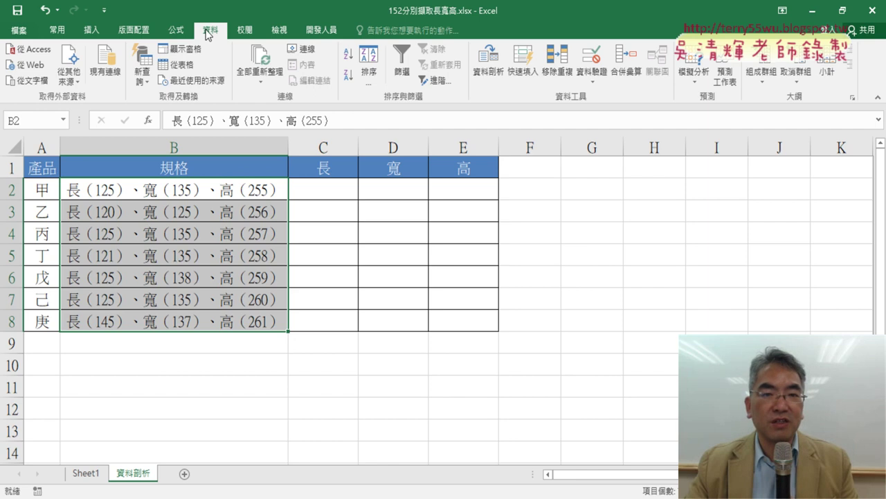
Step: Start Text to Columns on B2:B8, choose 固定寬度 (Fixed width), and continue to step 2
click(486, 75)
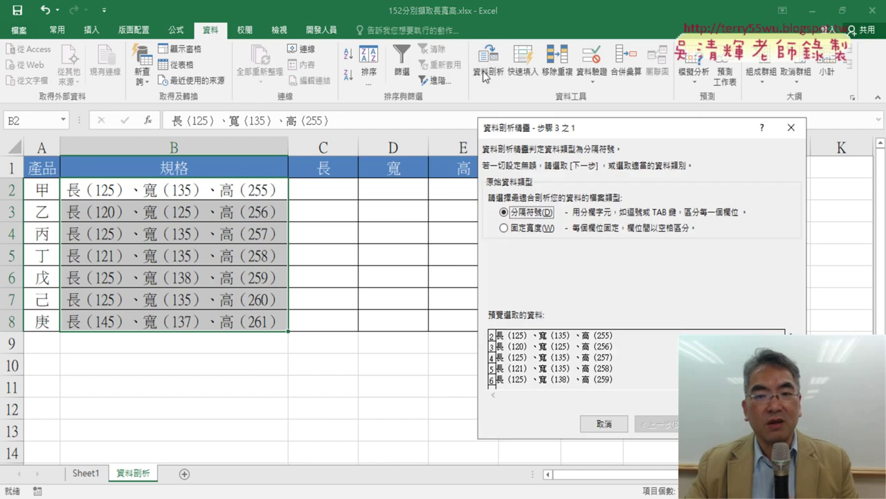
drag(534, 134, 382, 111)
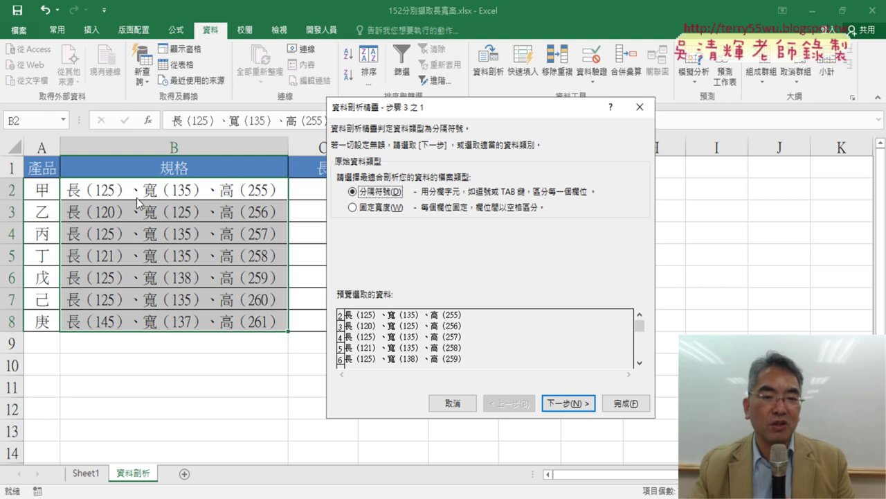
click(356, 209)
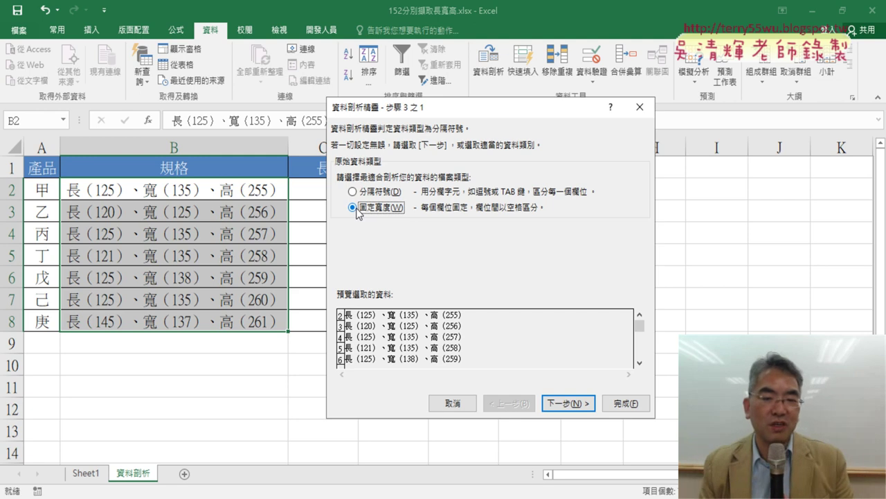
click(555, 402)
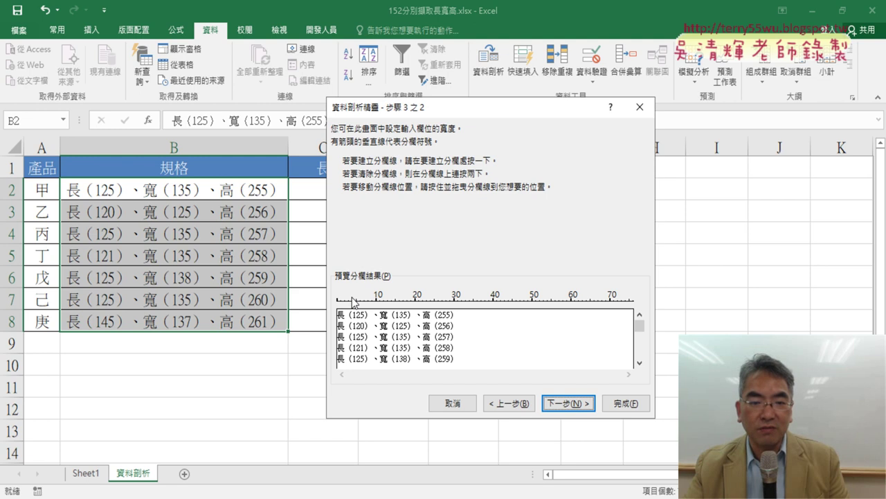
Step: Place break lines before and after 125, 135 and 255, then continue to step 3
click(354, 300)
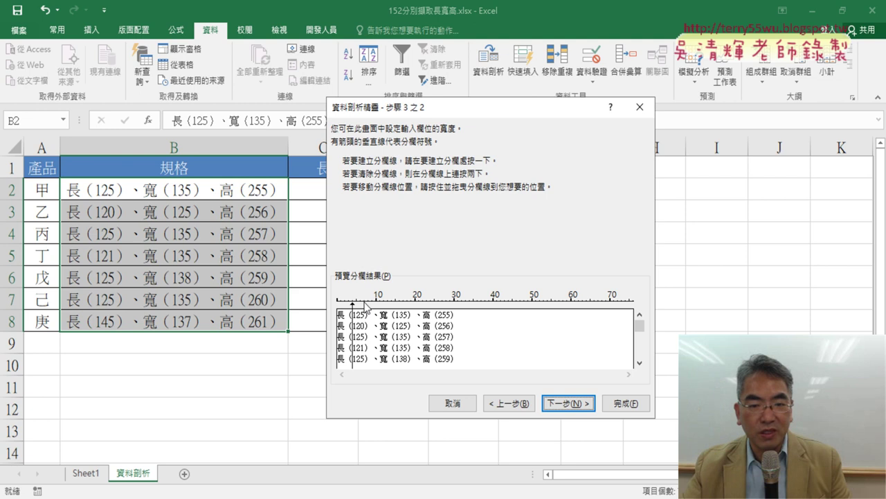
click(364, 305)
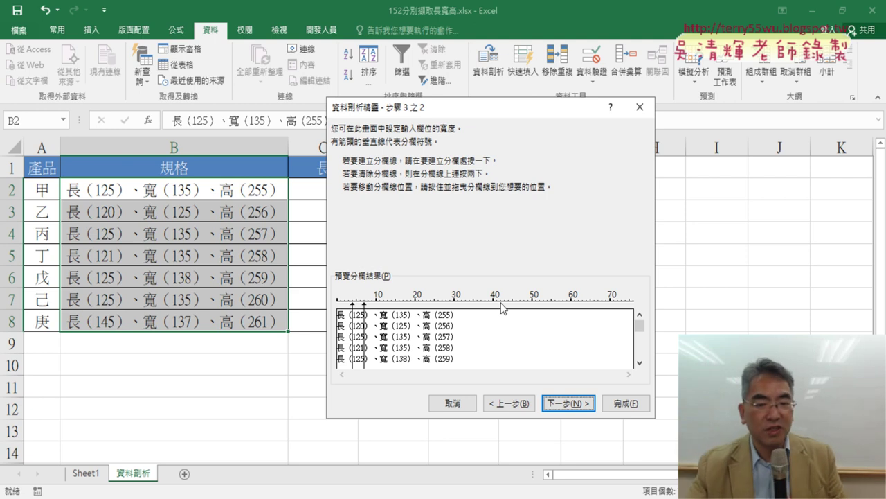
click(395, 301)
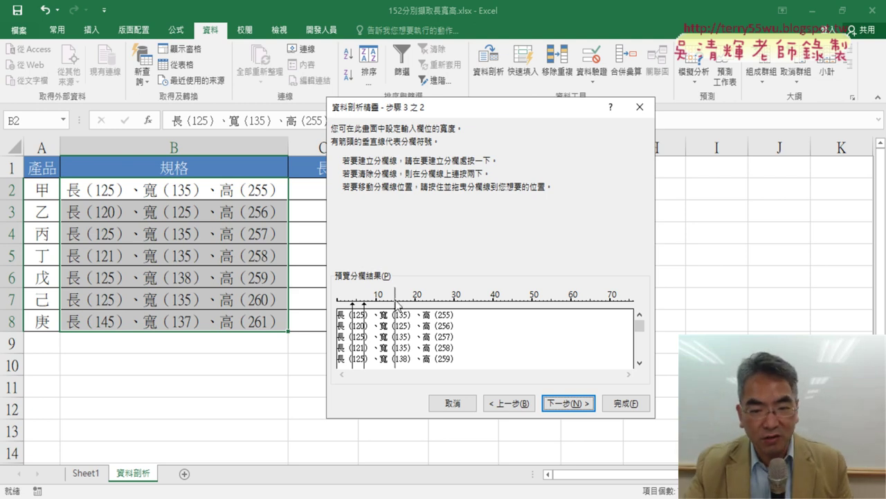
click(437, 303)
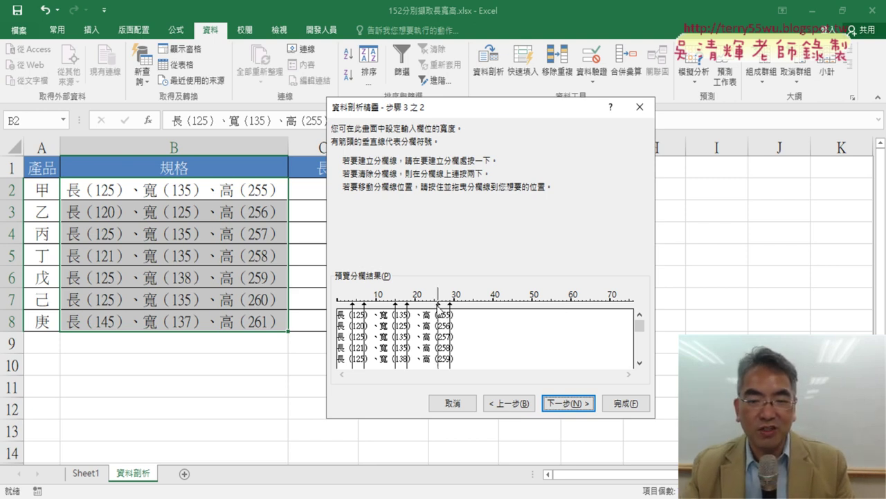
drag(440, 310, 436, 313)
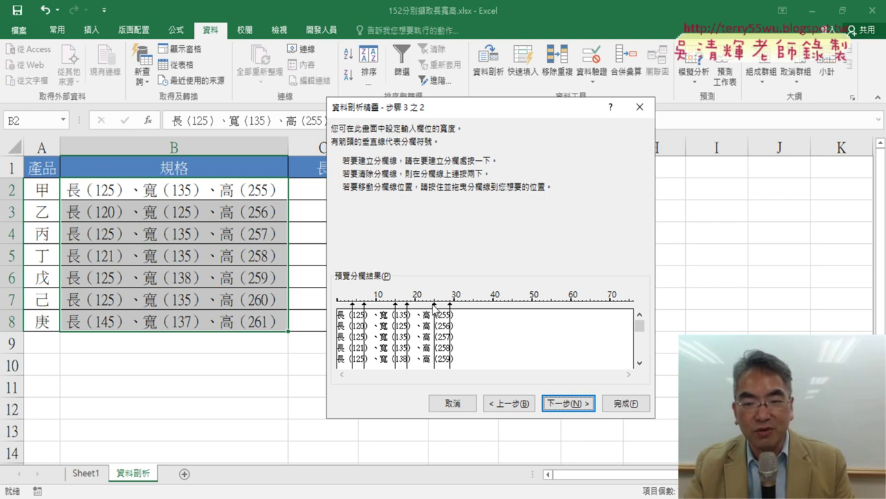
click(435, 303)
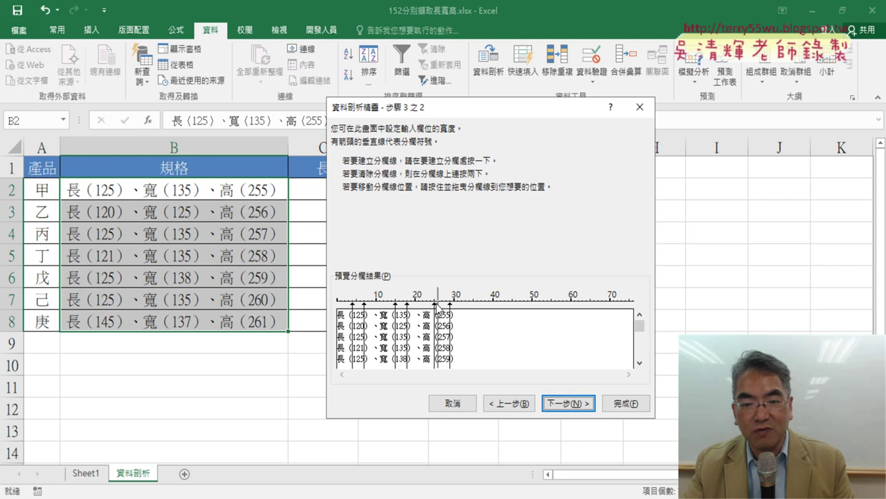
drag(436, 304, 437, 303)
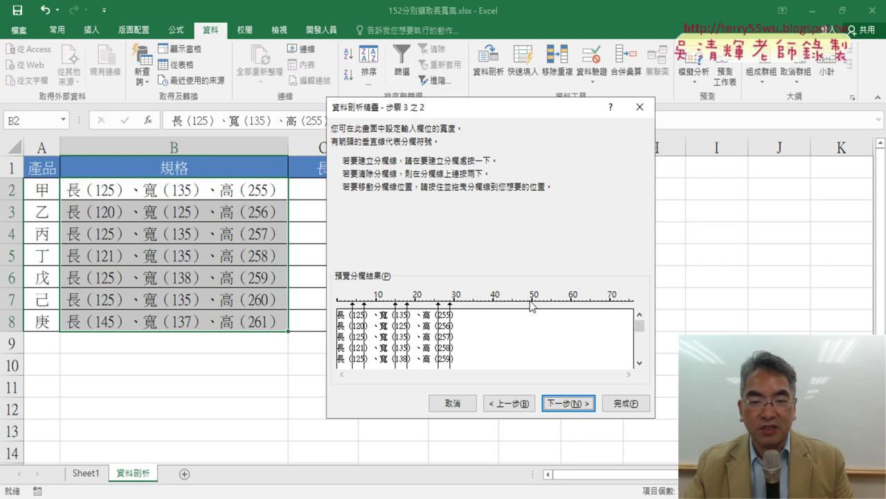
drag(450, 308, 451, 305)
click(454, 305)
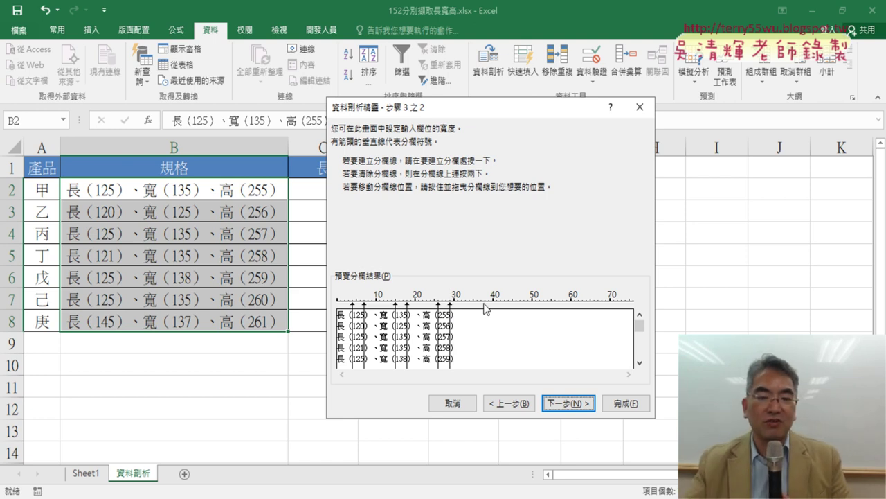
click(568, 402)
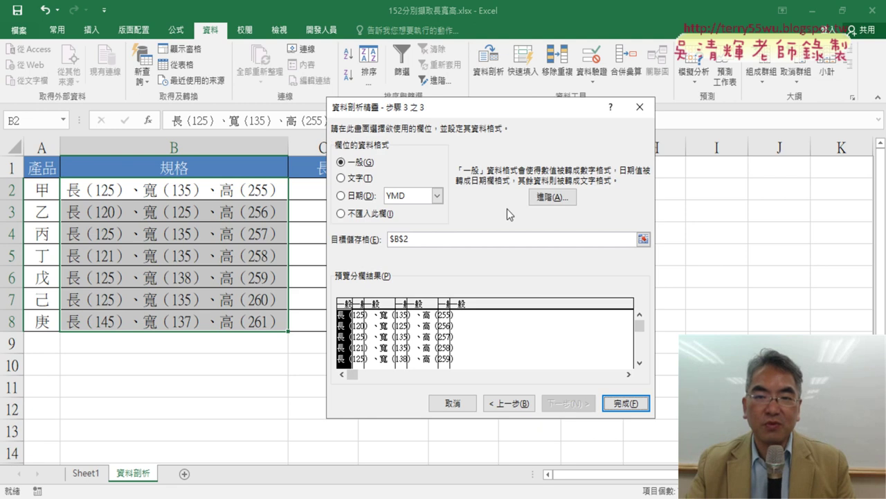
Step: Mark the 長, 、寬, 、高 and trailing fragment columns as 不匯入此欄 (Do not import column)
drag(473, 115, 642, 91)
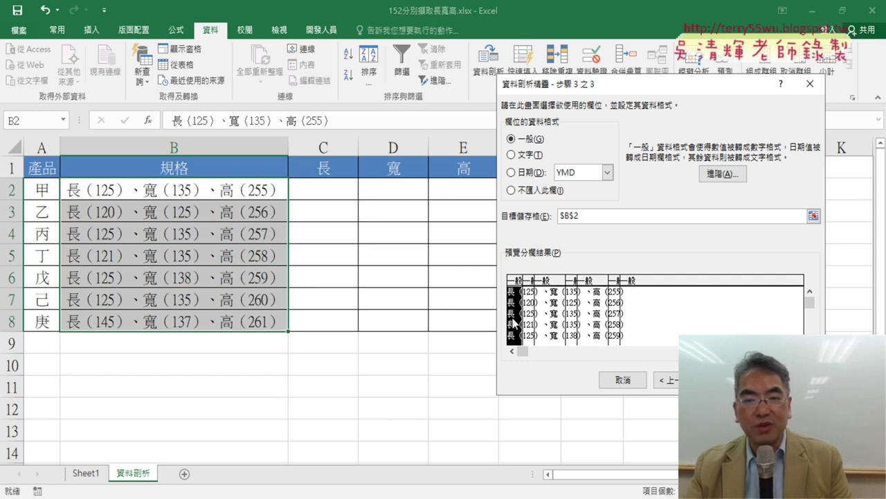
click(511, 191)
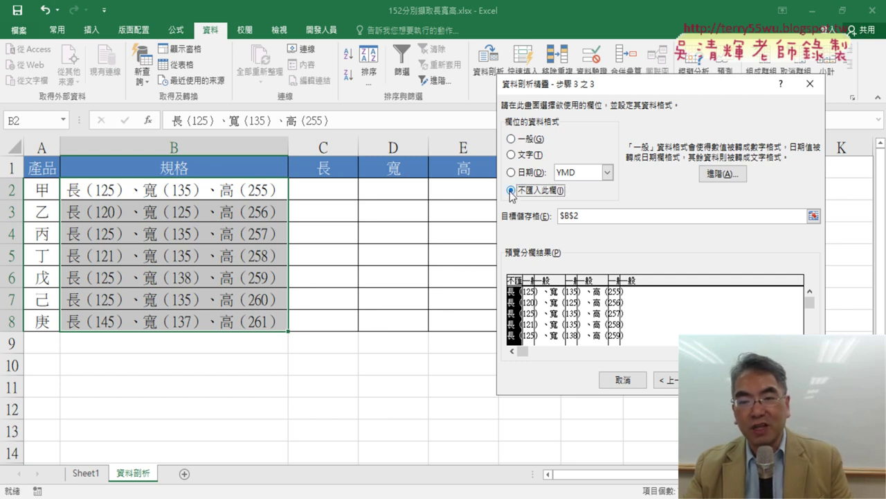
click(555, 313)
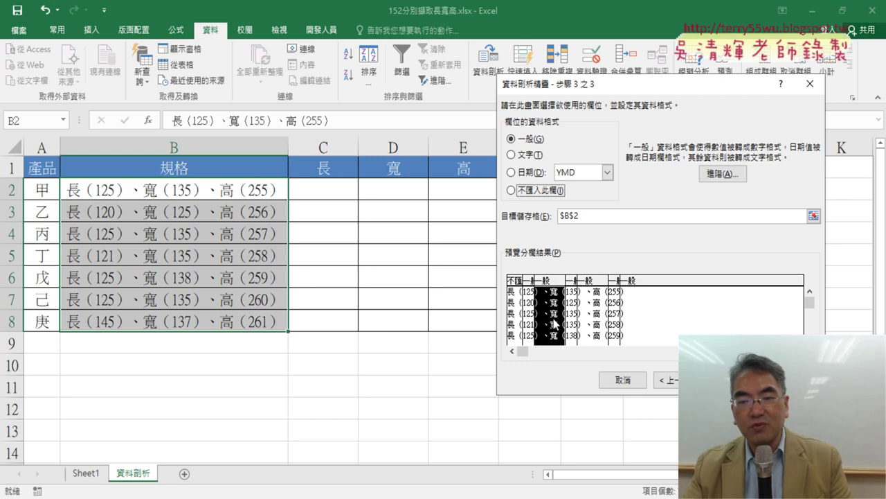
click(526, 193)
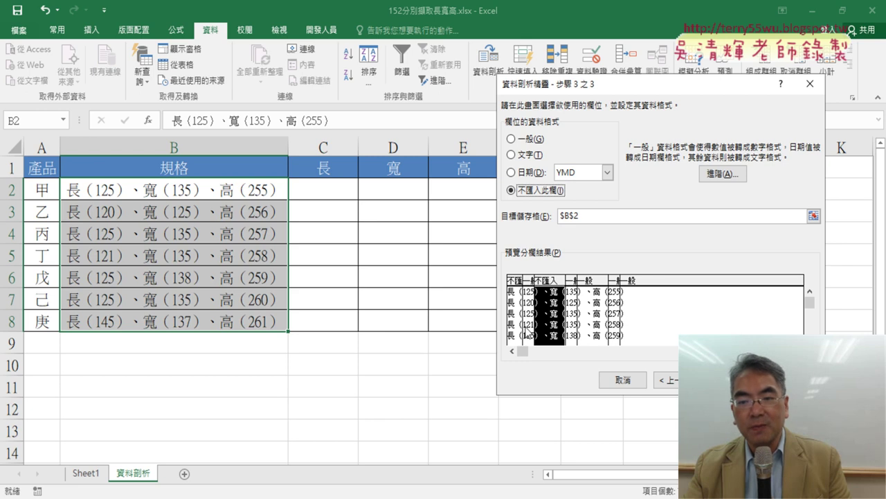
click(592, 305)
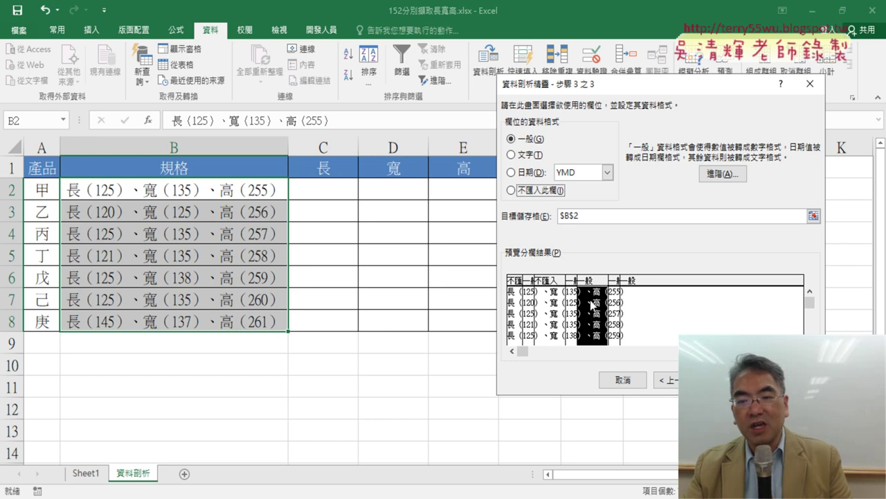
click(535, 193)
click(632, 302)
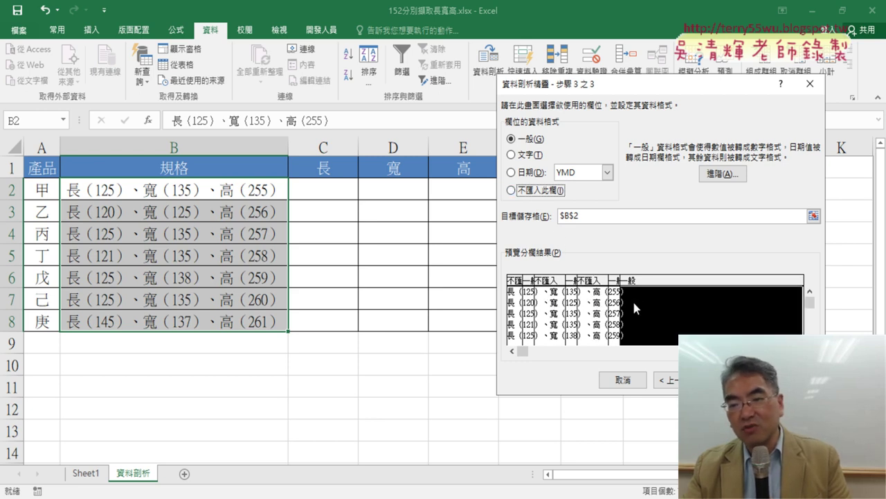
click(534, 192)
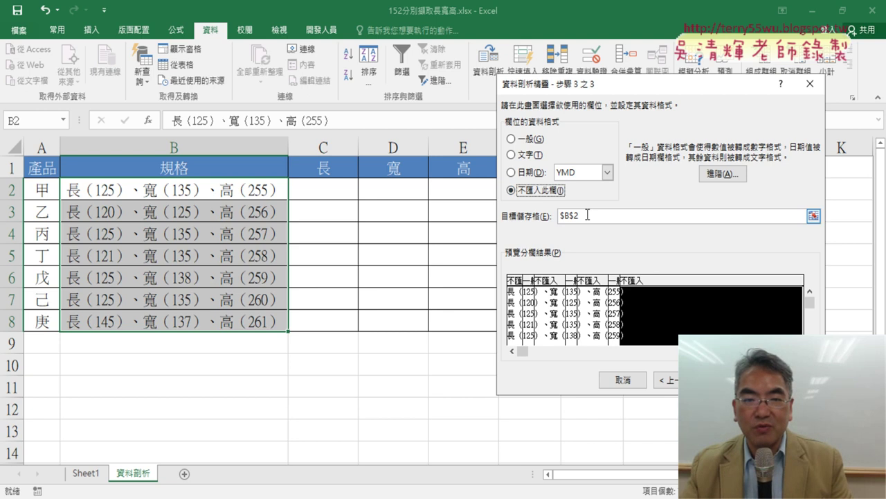
drag(586, 215, 542, 218)
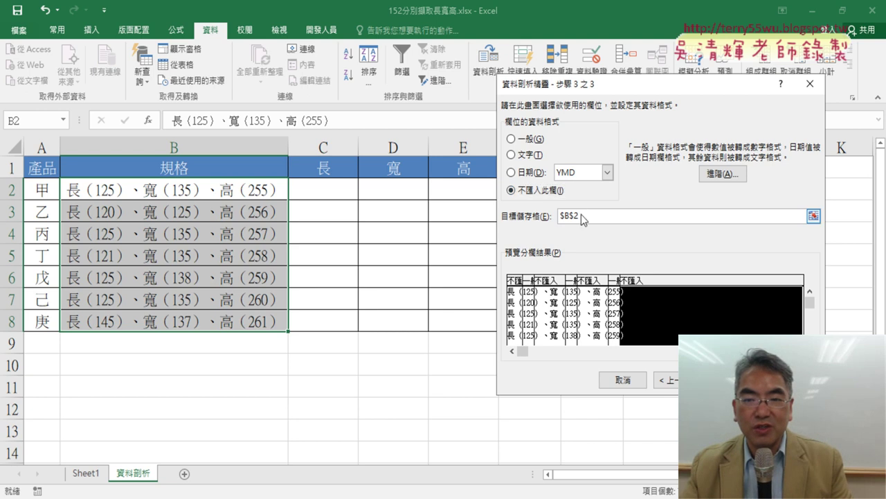
Step: Set the destination to C2, finish the split, and move the replace-data prompt aside
click(318, 192)
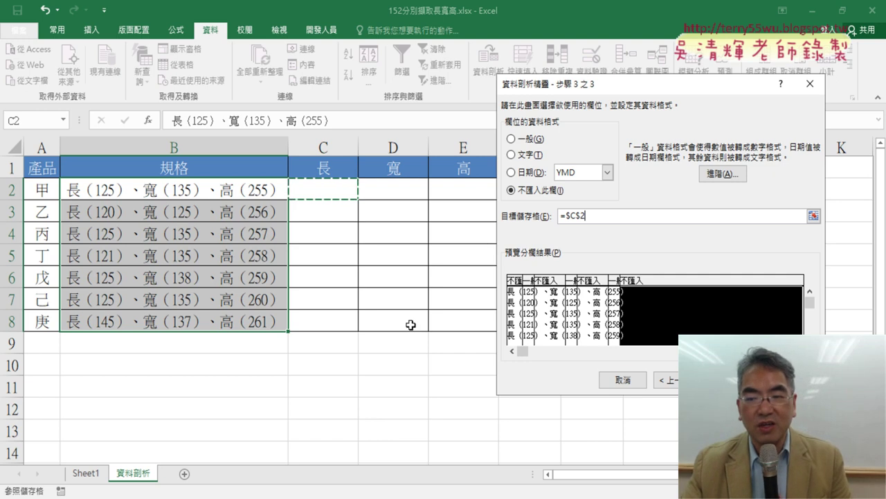
click(623, 395)
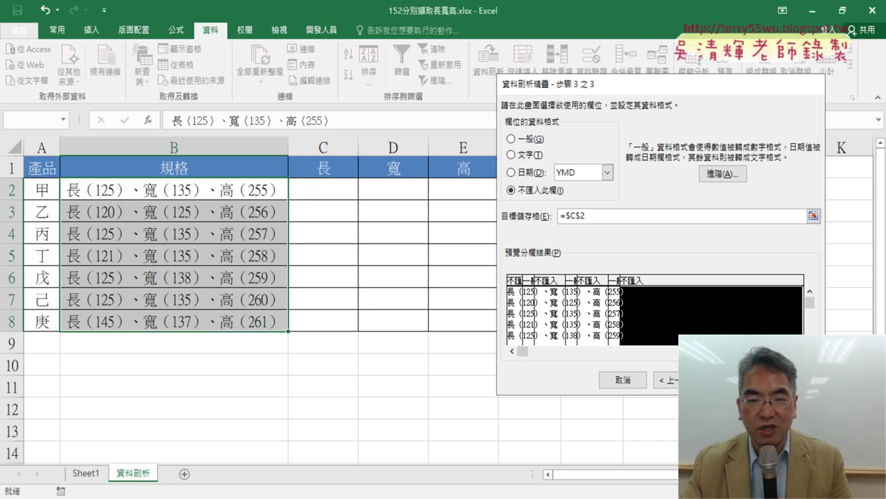
key(Return)
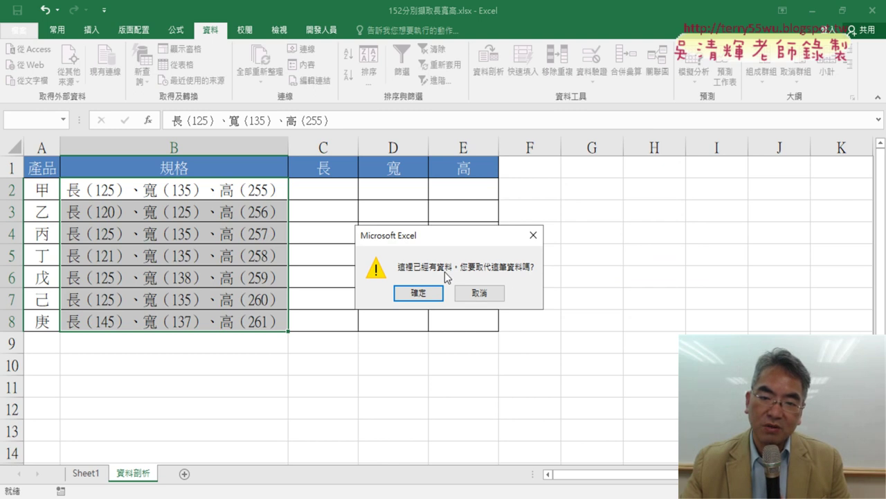
drag(473, 242, 636, 190)
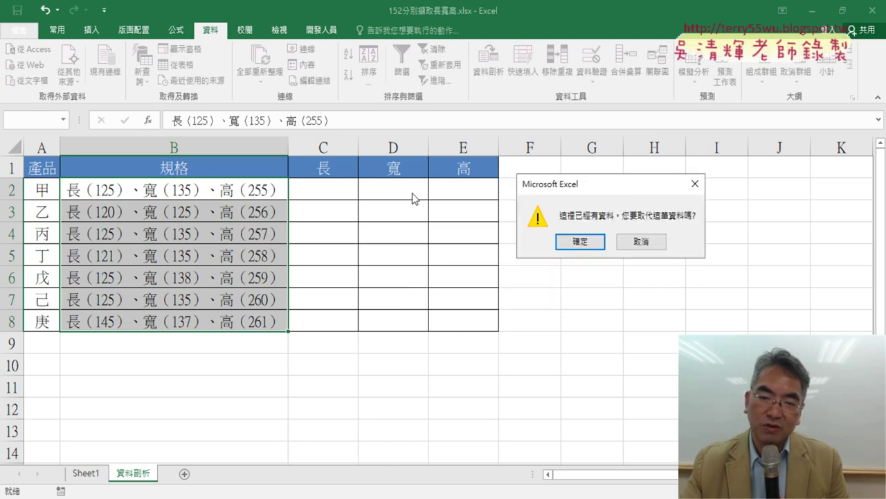
Step: Confirm replacing the data, reselect B2:B8 and reopen the Text to Columns wizard
click(586, 241)
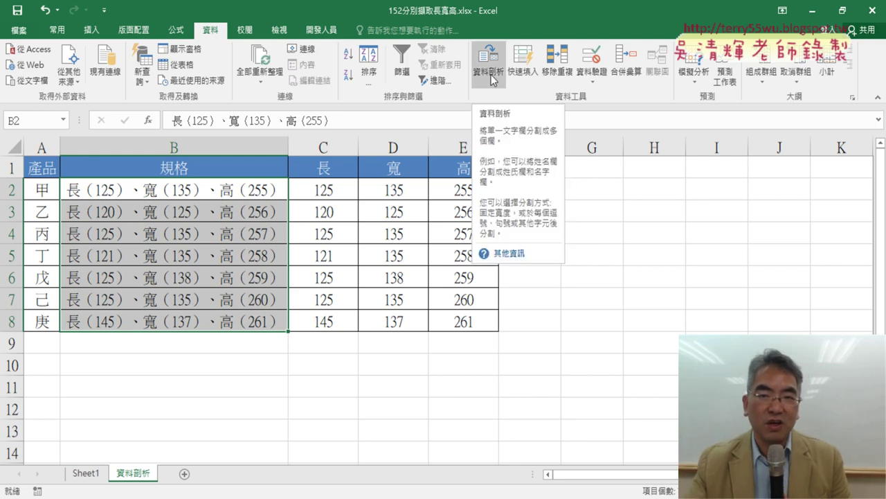
click(589, 310)
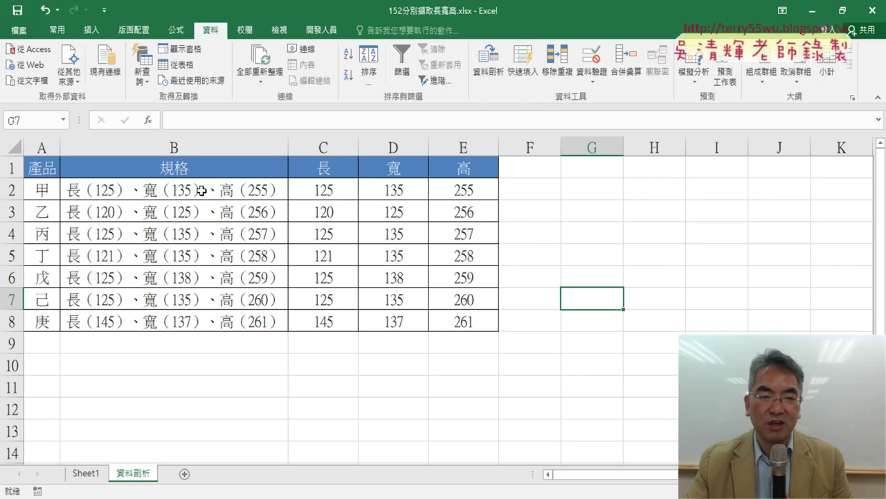
drag(201, 190, 201, 323)
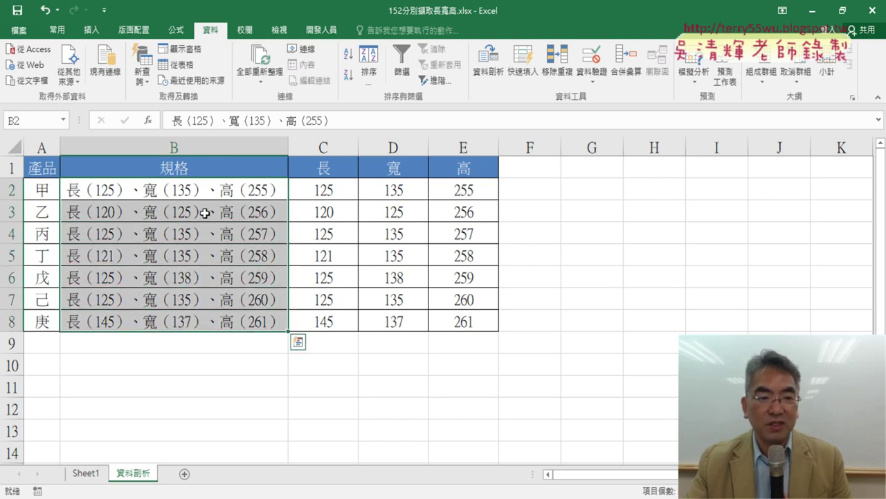
click(218, 142)
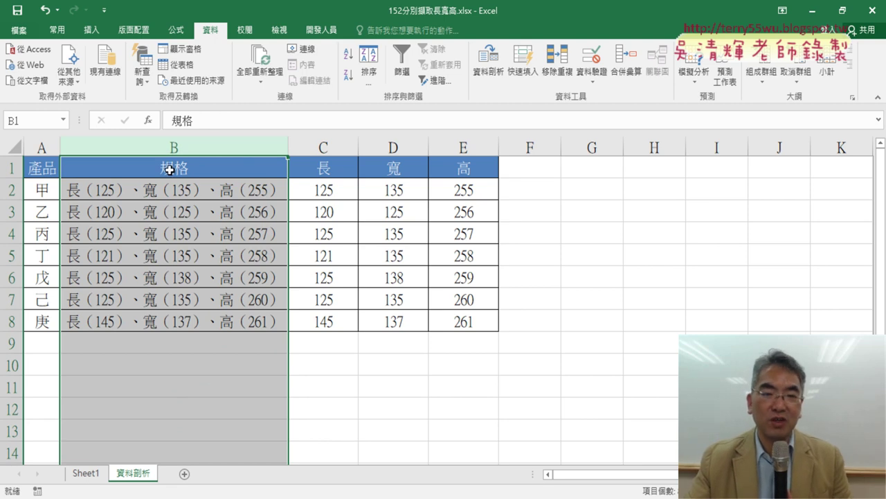
click(178, 190)
drag(178, 250, 175, 320)
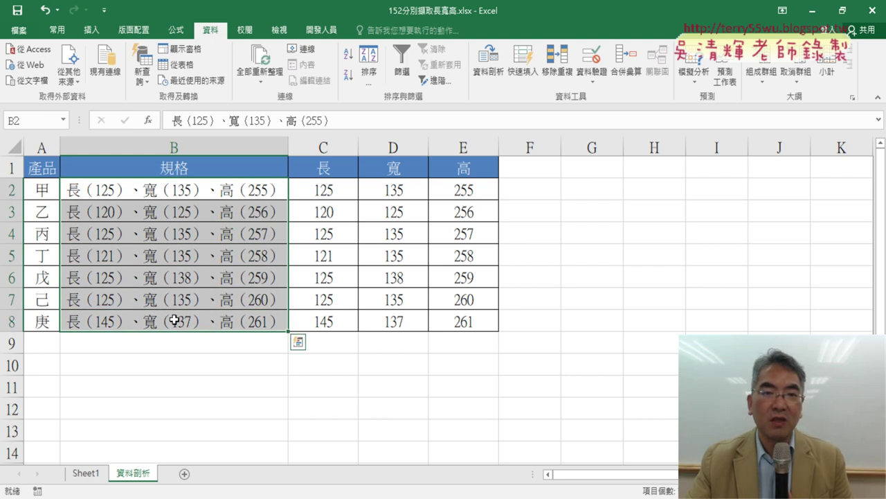
click(496, 81)
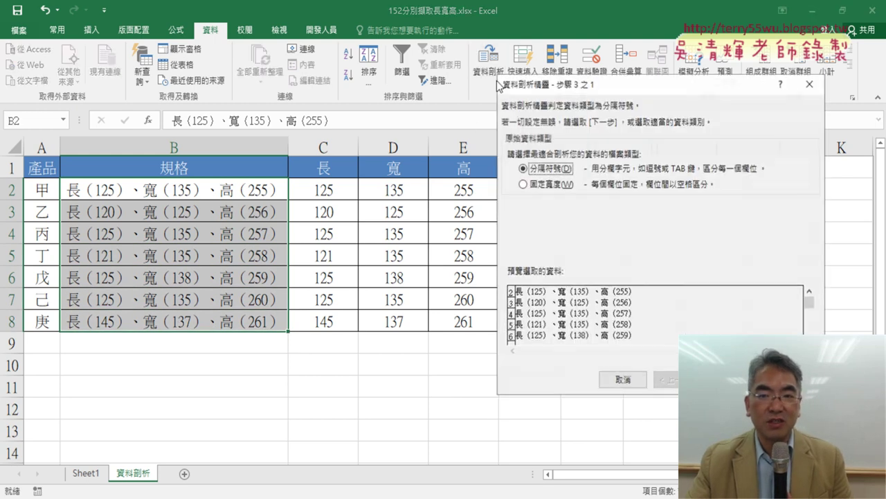